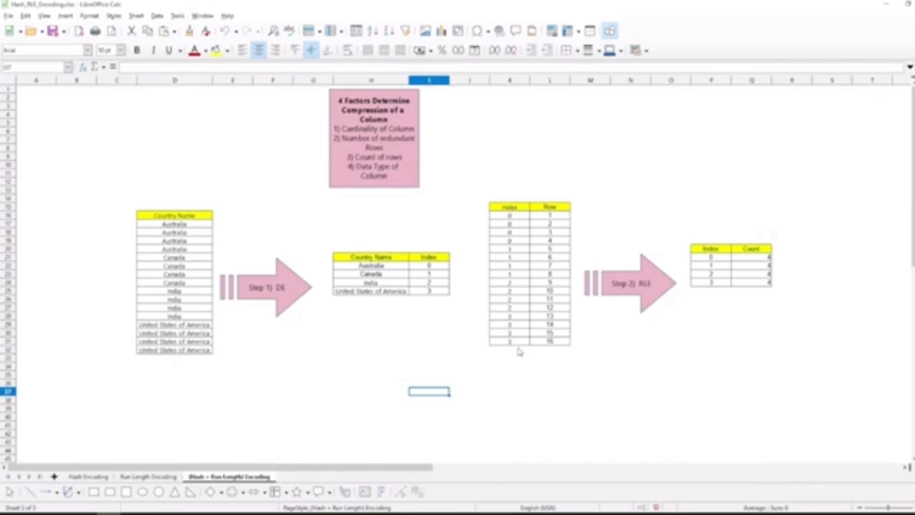
{"action": "left_click_drag", "start_coordinate": [516, 219], "coordinate": [517, 241]}
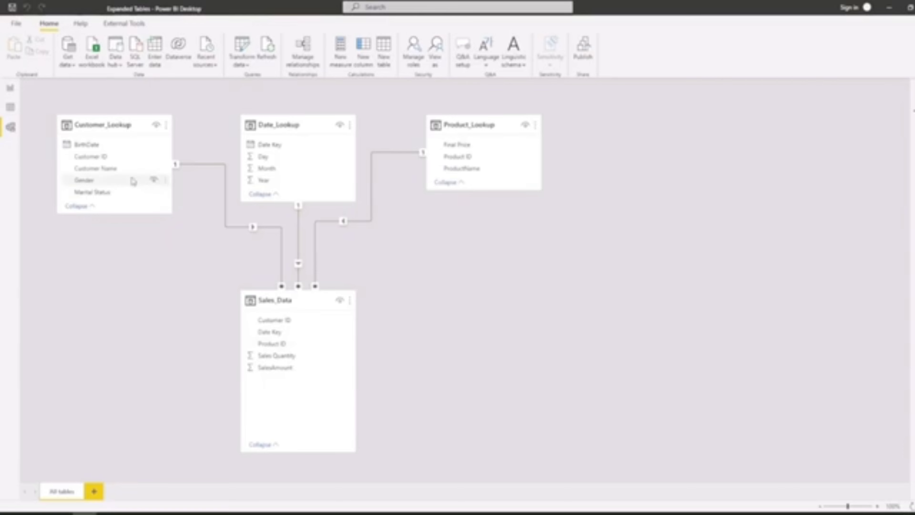
Examine the Customer_Lookup and Sales_Data tables in the model diagram
{"action": "mouse_move", "coordinate": [114, 124]}
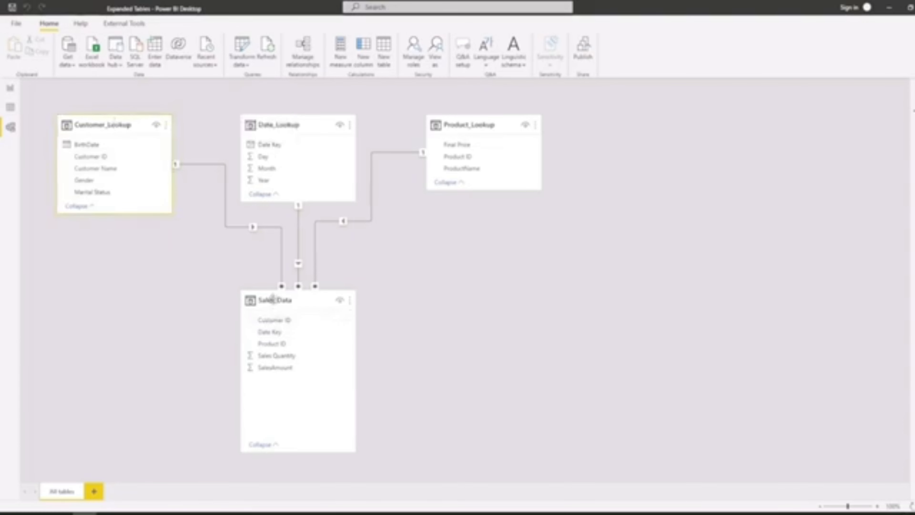
{"action": "left_click", "coordinate": [271, 299]}
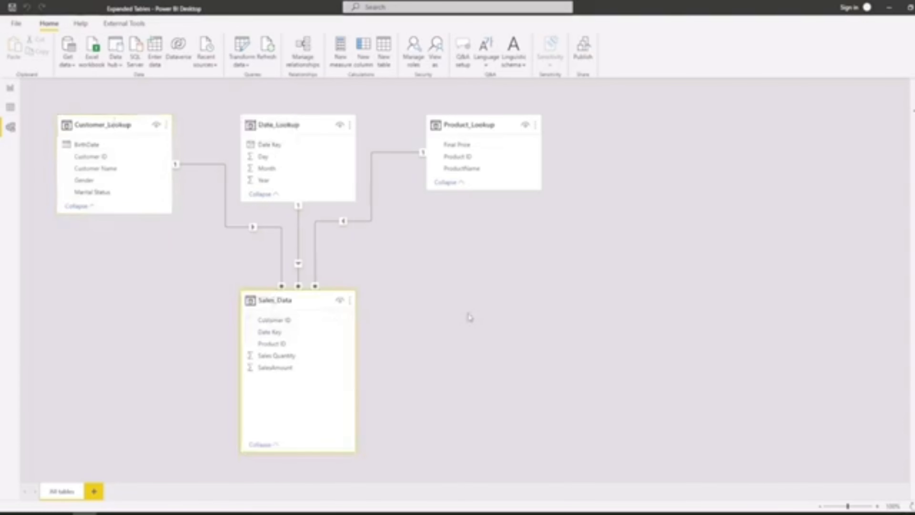
{"action": "left_click", "coordinate": [126, 121]}
{"action": "left_click", "coordinate": [273, 300]}
{"action": "mouse_move", "coordinate": [288, 293]}
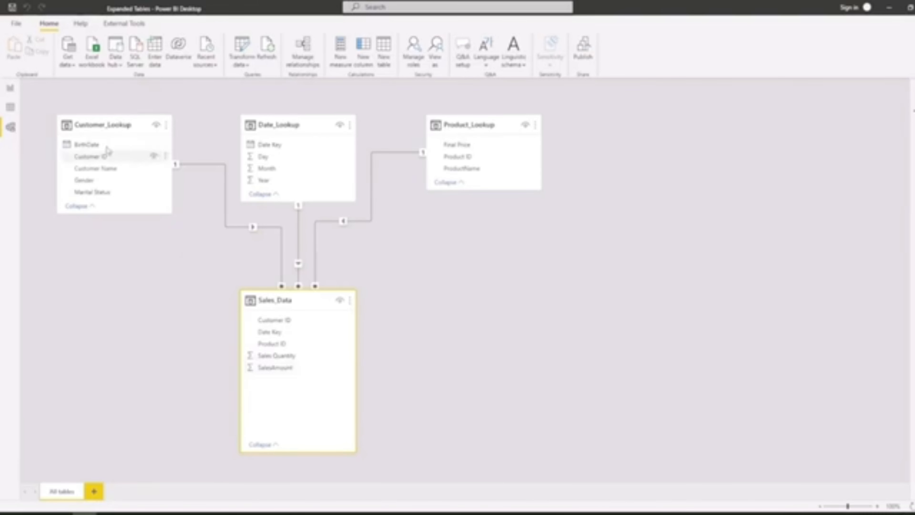
Examine the lookup tables around Sales_Data, including the Final Price and ProductName fields of Product_Lookup
{"action": "mouse_move", "coordinate": [98, 125]}
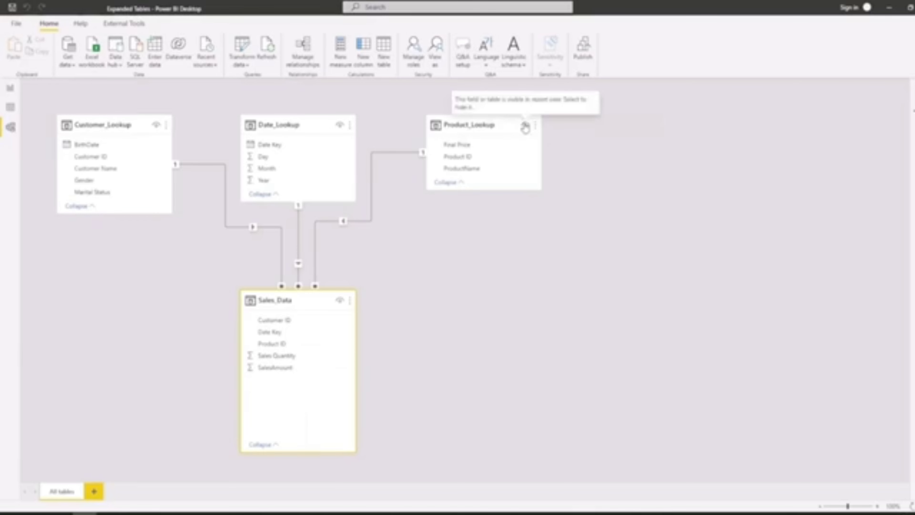
{"action": "mouse_move", "coordinate": [490, 130]}
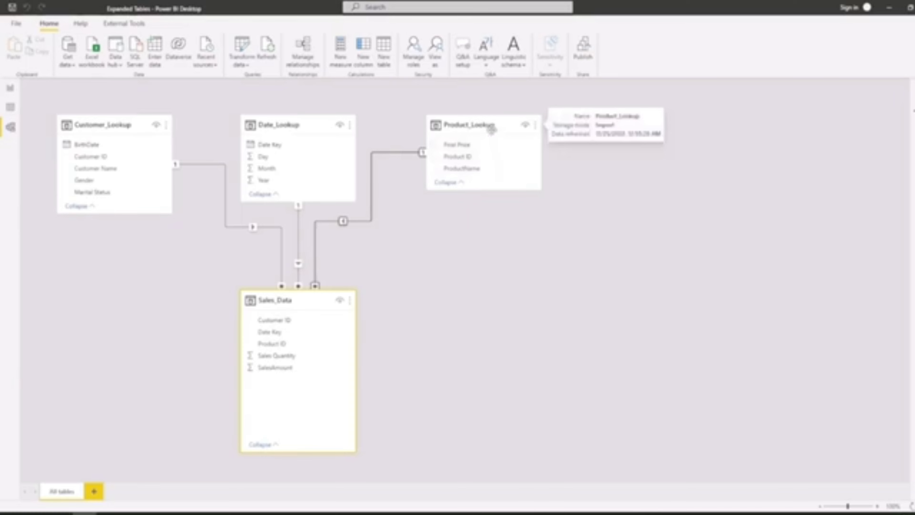
{"action": "left_click", "coordinate": [480, 145]}
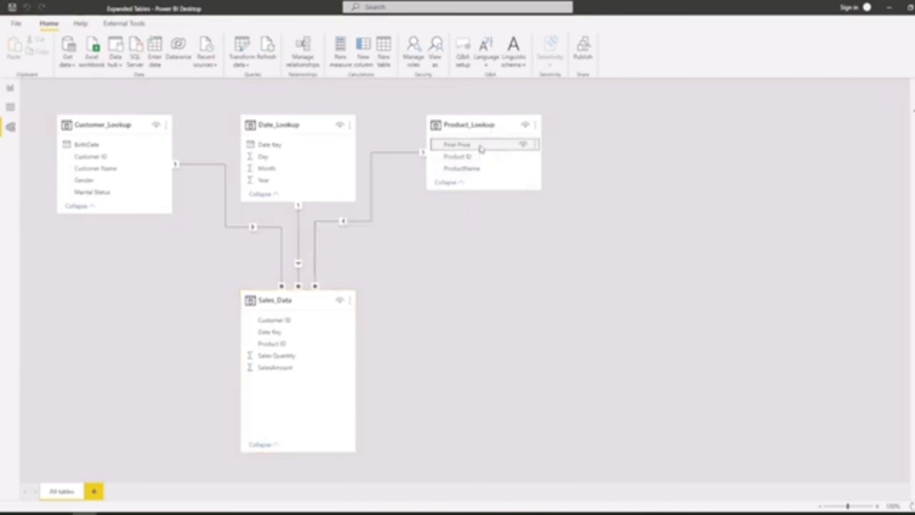
{"action": "left_click", "coordinate": [484, 170]}
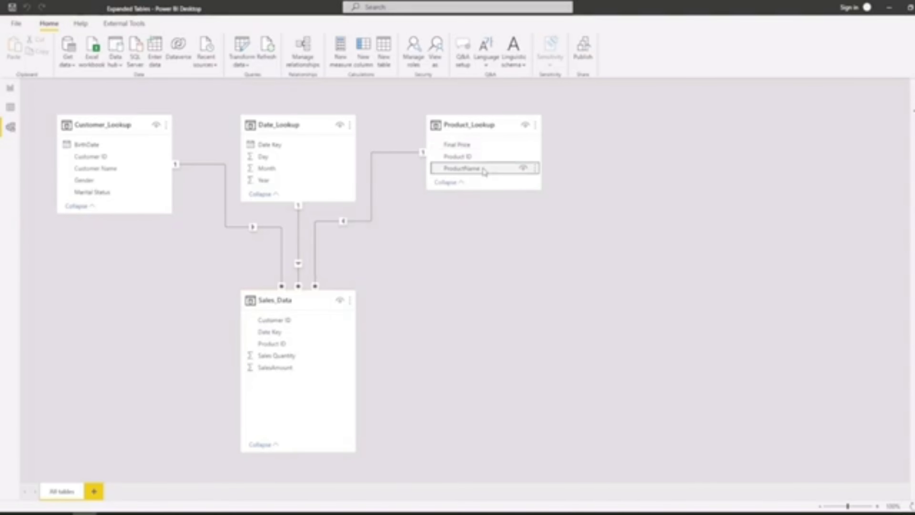
{"action": "left_click", "coordinate": [294, 298]}
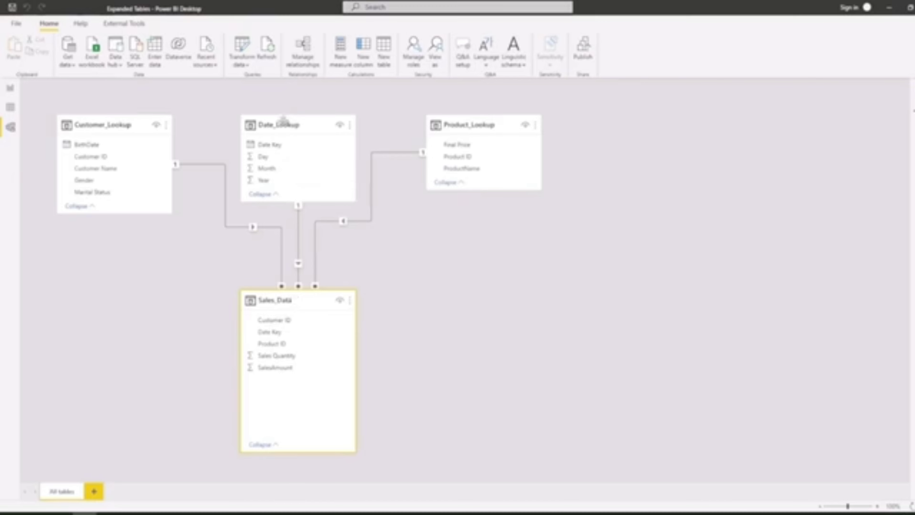
{"action": "left_click", "coordinate": [282, 125]}
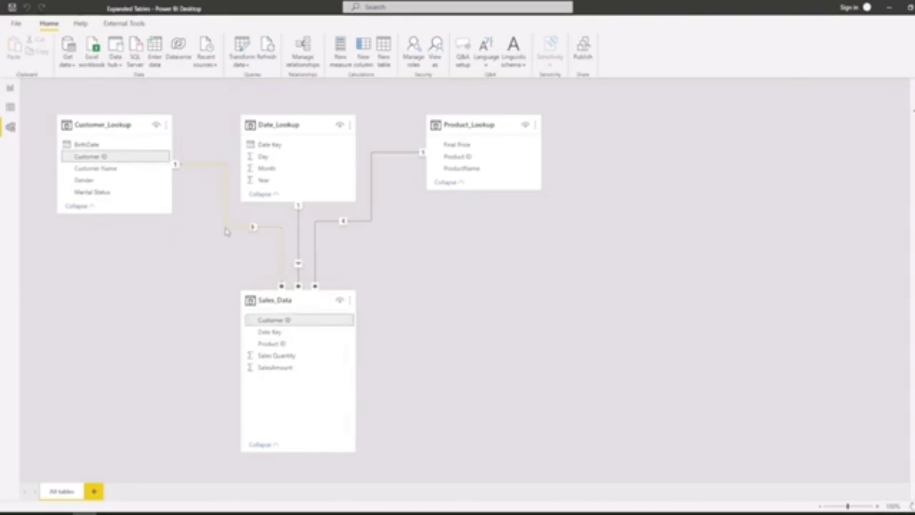
Inspect the relationship between Customer_Lookup and Sales_Data in the model diagram
{"action": "left_click", "coordinate": [253, 228]}
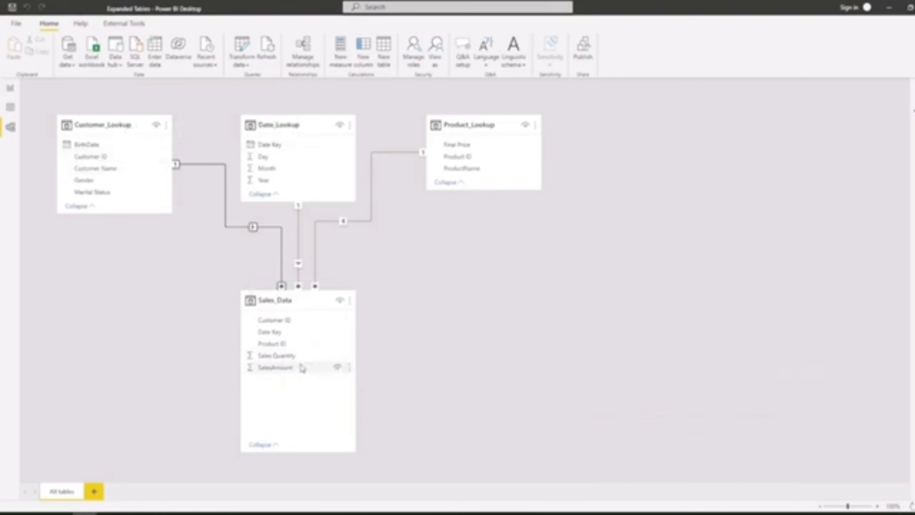
{"action": "mouse_move", "coordinate": [108, 132]}
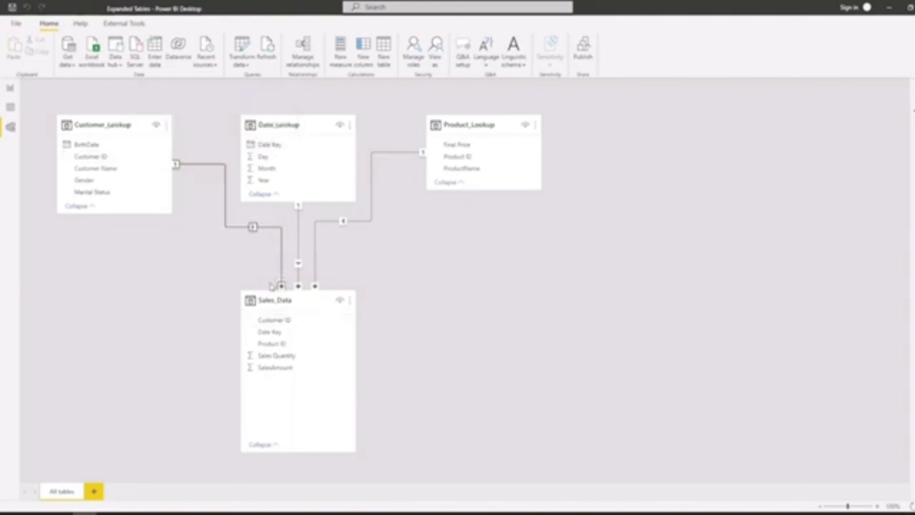
{"action": "mouse_move", "coordinate": [274, 297]}
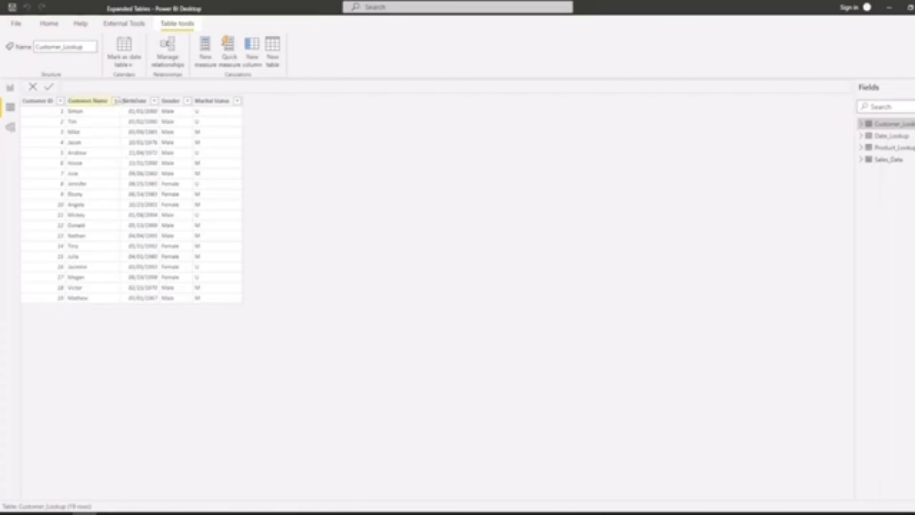
Review the data rows of the Customer_Lookup, Date_Lookup, Product_Lookup and Sales_Data tables
{"action": "left_click", "coordinate": [229, 103]}
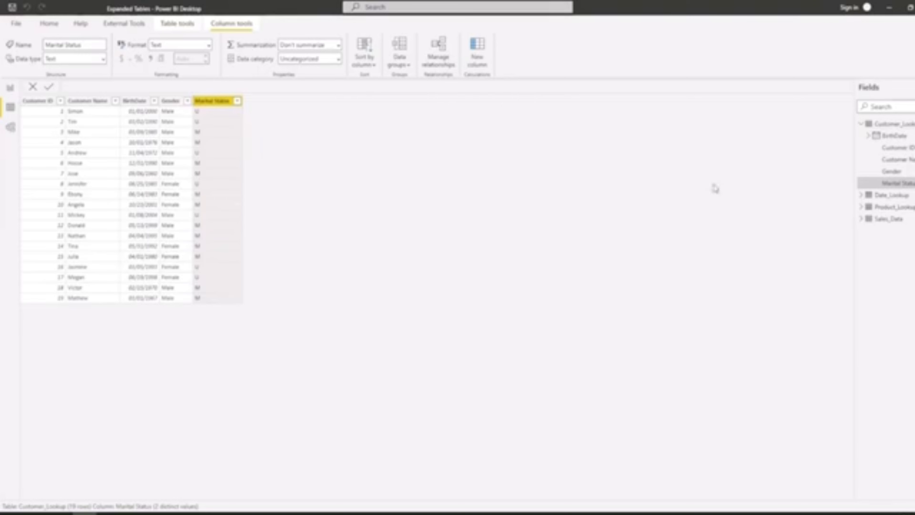
{"action": "left_click", "coordinate": [862, 125]}
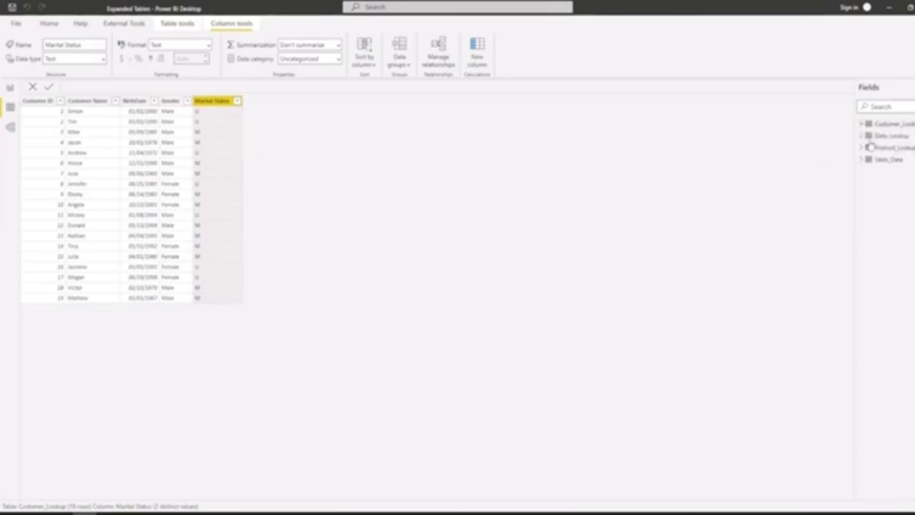
{"action": "left_click", "coordinate": [889, 135]}
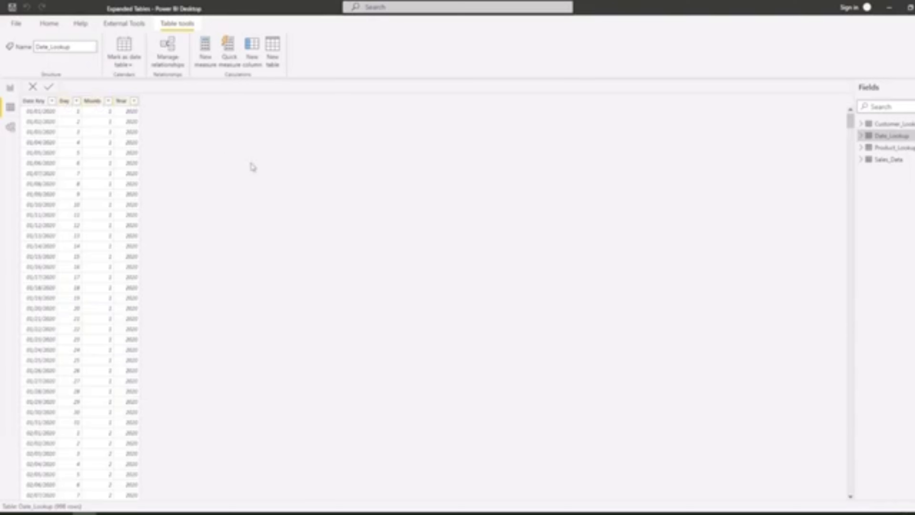
{"action": "left_click", "coordinate": [906, 153]}
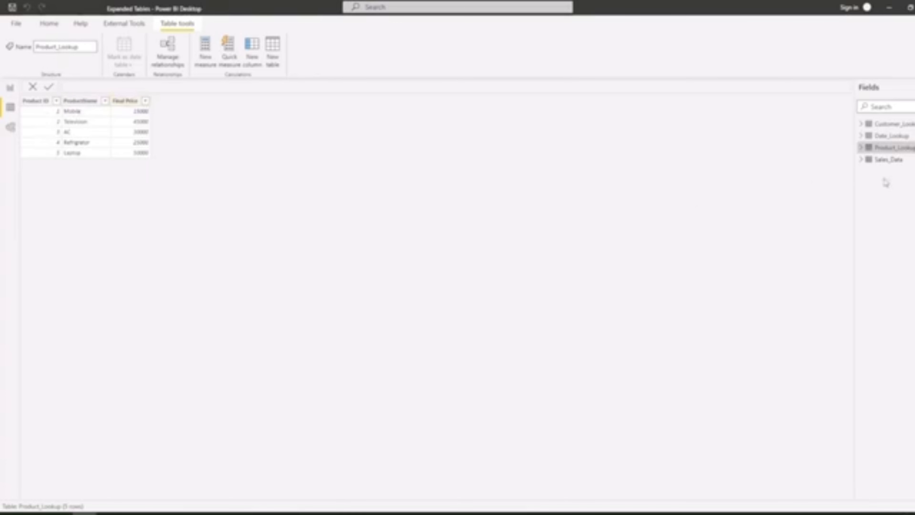
{"action": "left_click", "coordinate": [892, 160]}
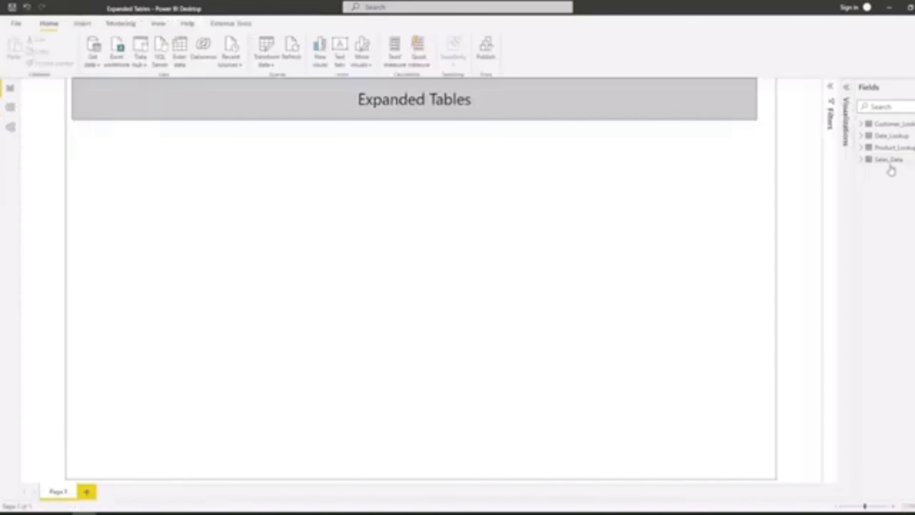
Add a new measure to the Sales_Data table and begin its formula with the CALCULATE function
{"action": "left_click", "coordinate": [889, 163]}
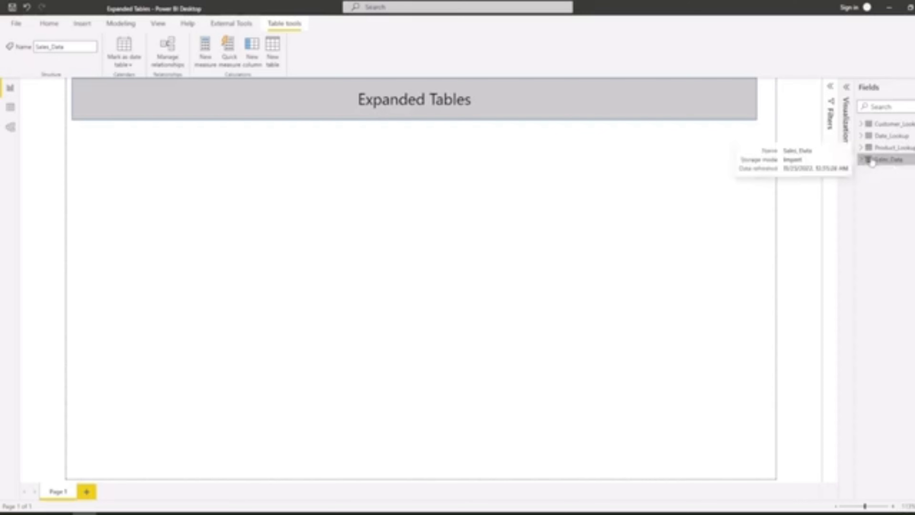
{"action": "right_click", "coordinate": [898, 161]}
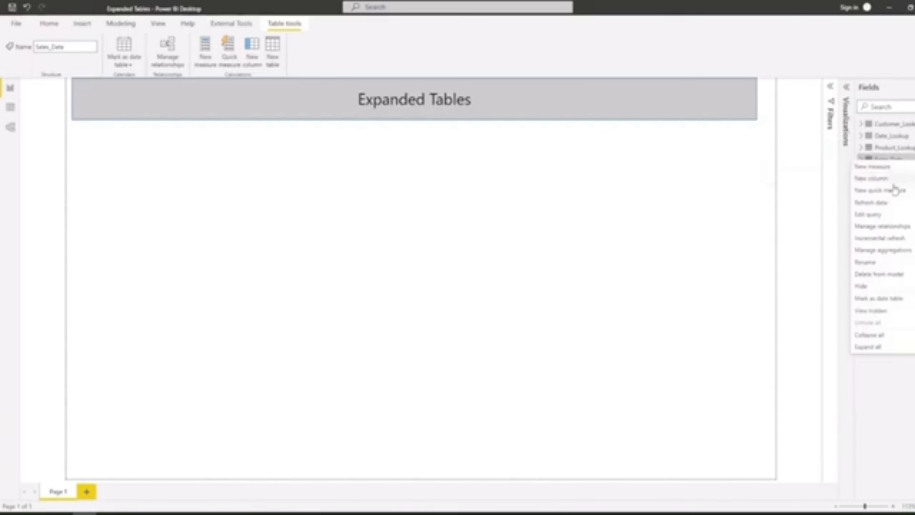
{"action": "left_click", "coordinate": [888, 160]}
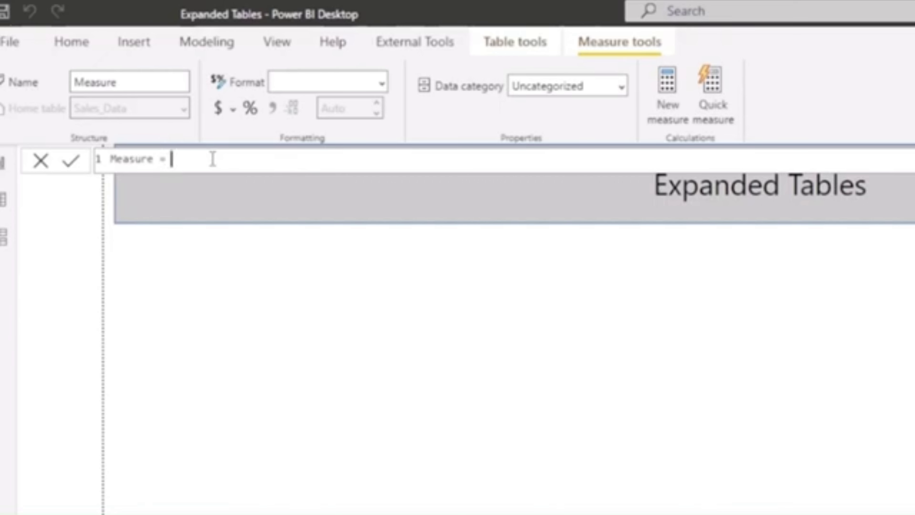
{"action": "type", "text": "Cal"}
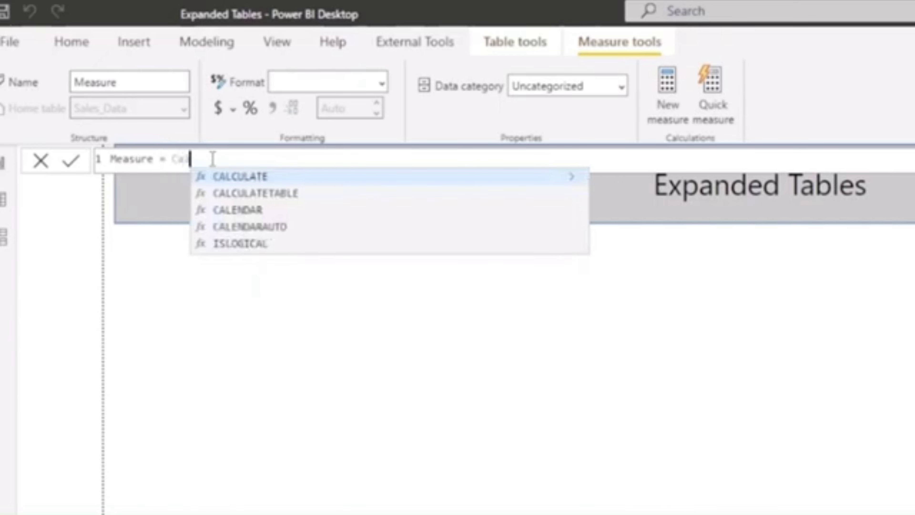
{"action": "key", "text": "Tab"}
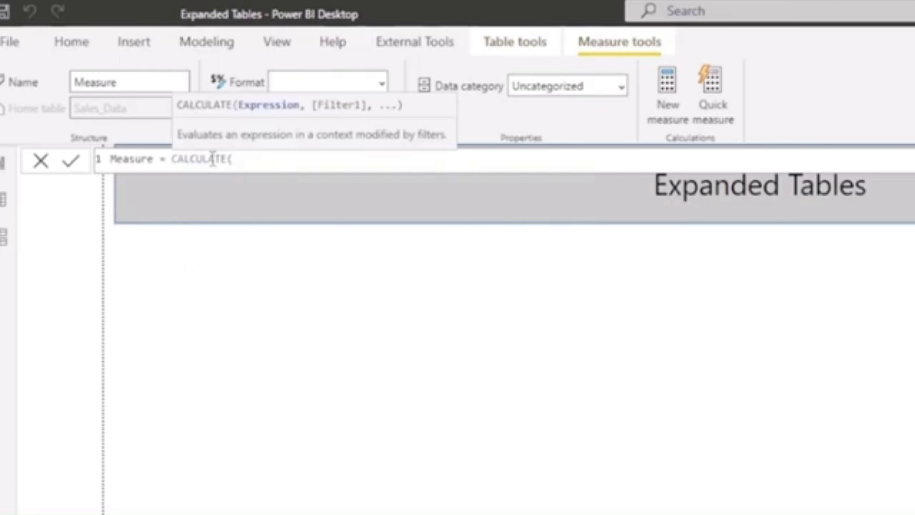
Enter SUM(Sales_Data[SalesAmount]) as the expression inside CALCULATE
{"action": "type", "text": "SUM"}
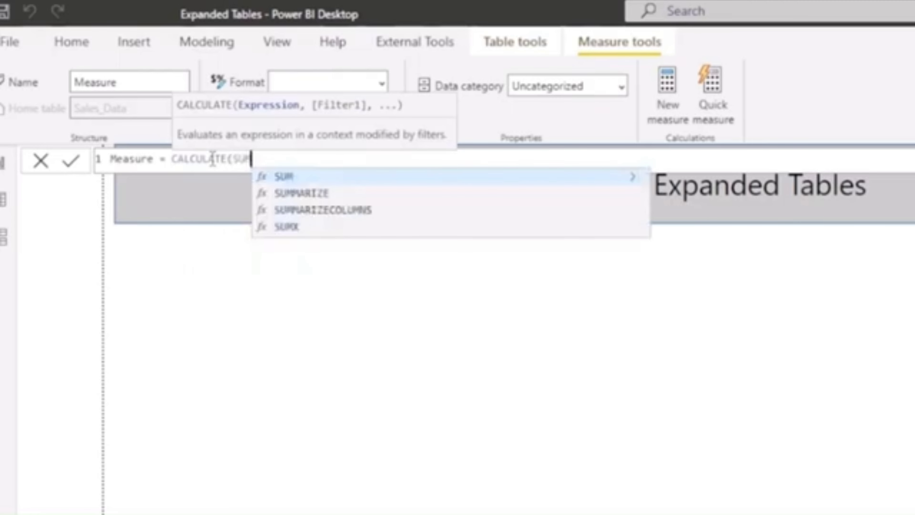
{"action": "key", "text": "Tab"}
{"action": "type", "text": "S"}
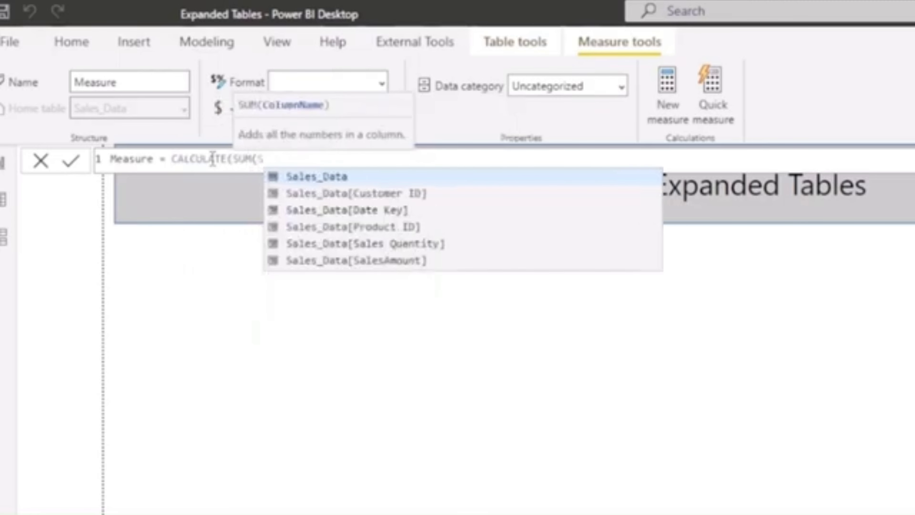
{"action": "key", "text": "Down"}
{"action": "key", "text": "Down"}
{"action": "key", "text": "Down"}
{"action": "key", "text": "Down"}
{"action": "key", "text": "Down"}
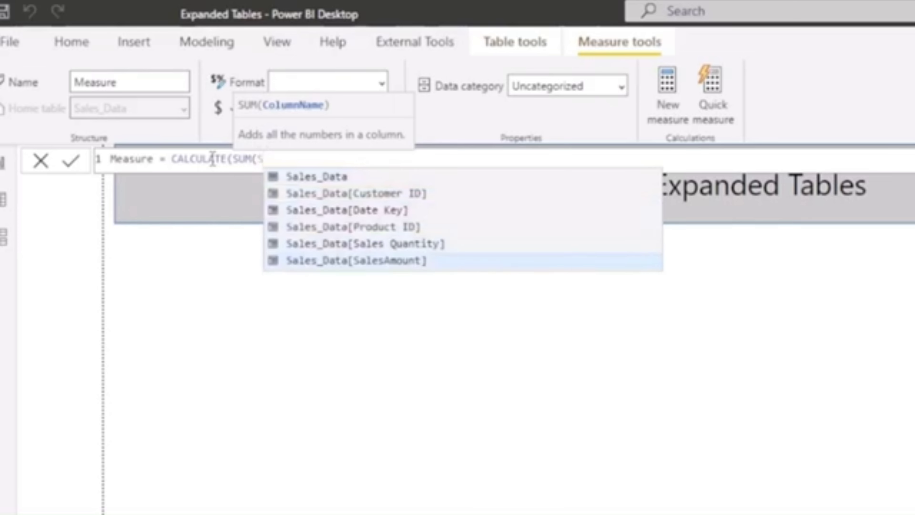
{"action": "key", "text": "Tab"}
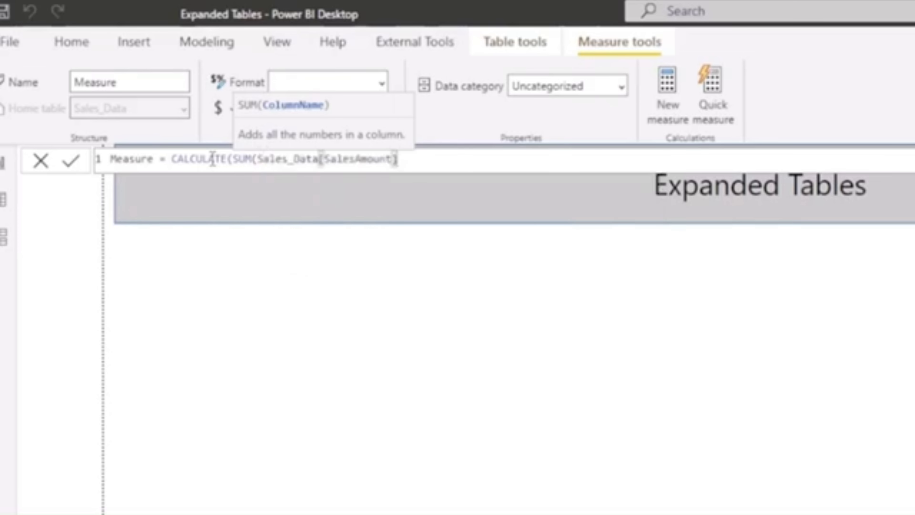
{"action": "type", "text": ")"}
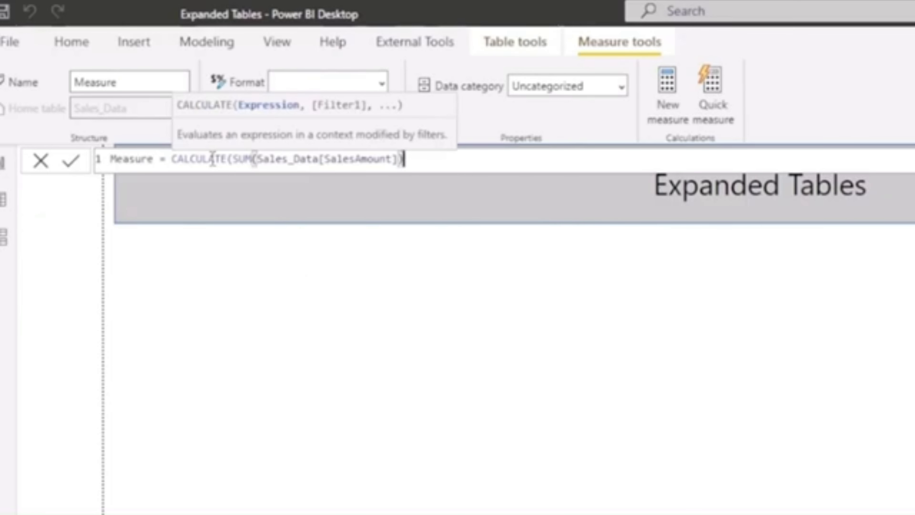
Add a FILTER function over the Customer_Lookup table as the second argument of CALCULATE
{"action": "type", "text": ","}
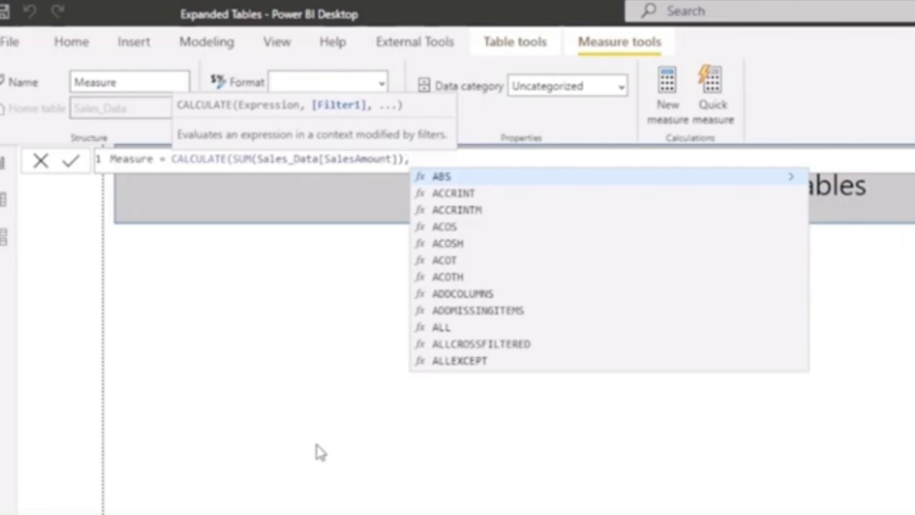
{"action": "type", "text": "FILter("}
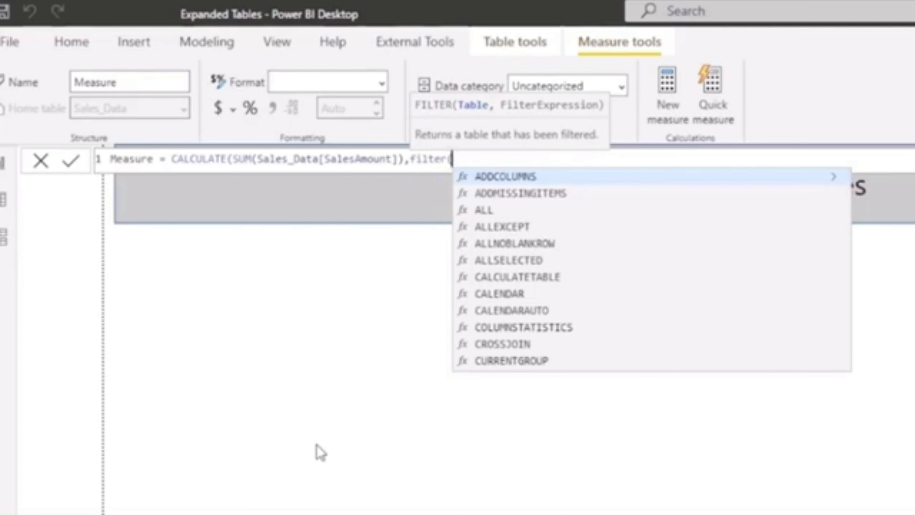
{"action": "type", "text": "cu"}
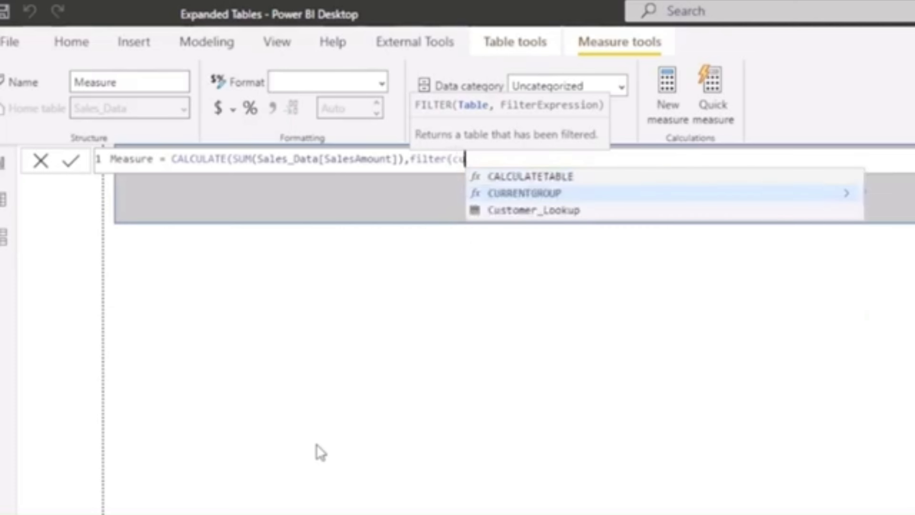
{"action": "key", "text": "Down"}
{"action": "key", "text": "Tab"}
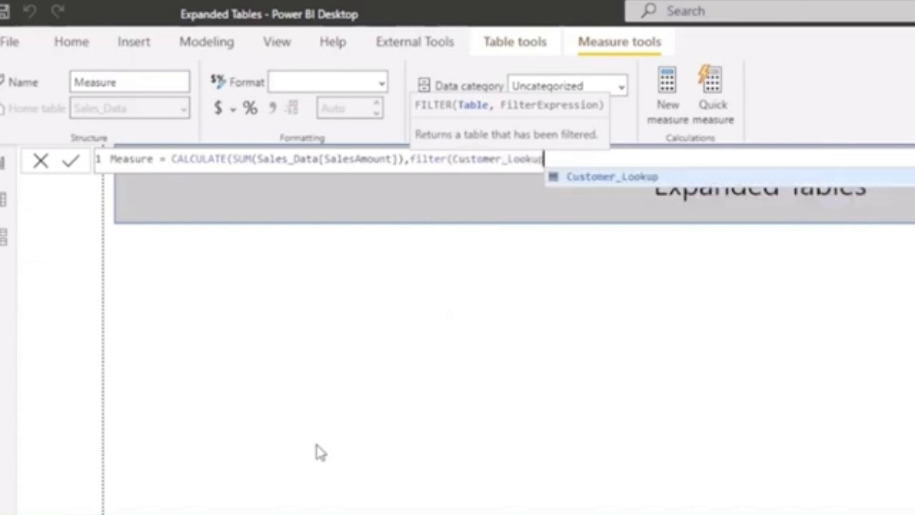
{"action": "type", "text": ","}
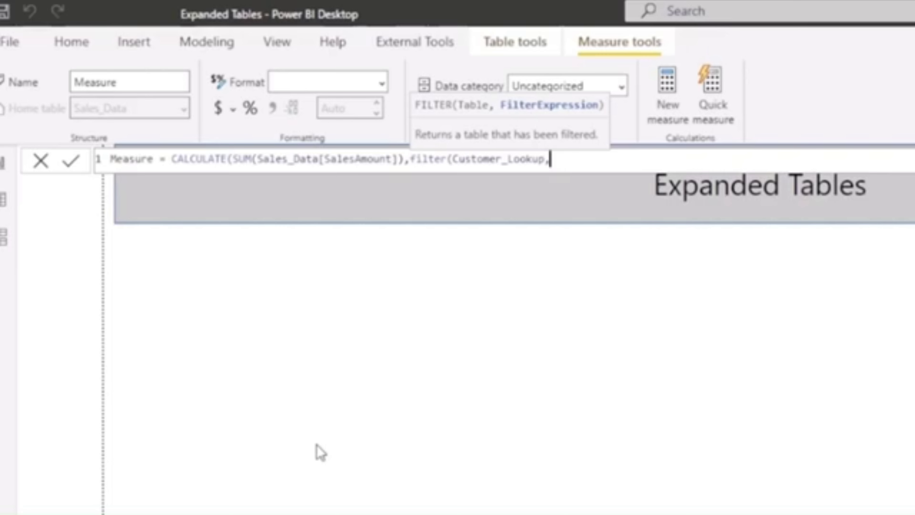
Reference the Customer_Lookup[Gender] column as the filter expression inside the FILTER function
{"action": "type", "text": "cu"}
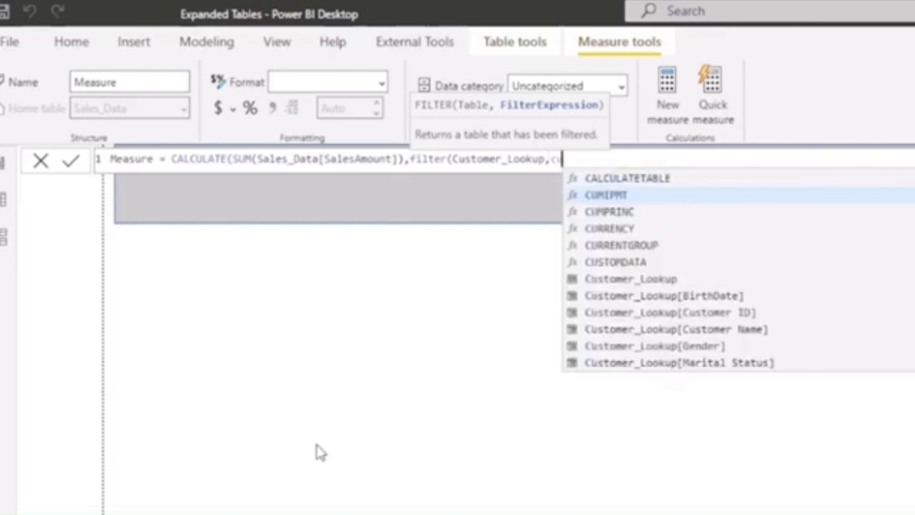
{"action": "key", "text": "Down"}
{"action": "key", "text": "Down"}
{"action": "key", "text": "Down"}
{"action": "key", "text": "Down"}
{"action": "key", "text": "Down"}
{"action": "key", "text": "Down"}
{"action": "key", "text": "Down"}
{"action": "key", "text": "Down"}
{"action": "key", "text": "Down"}
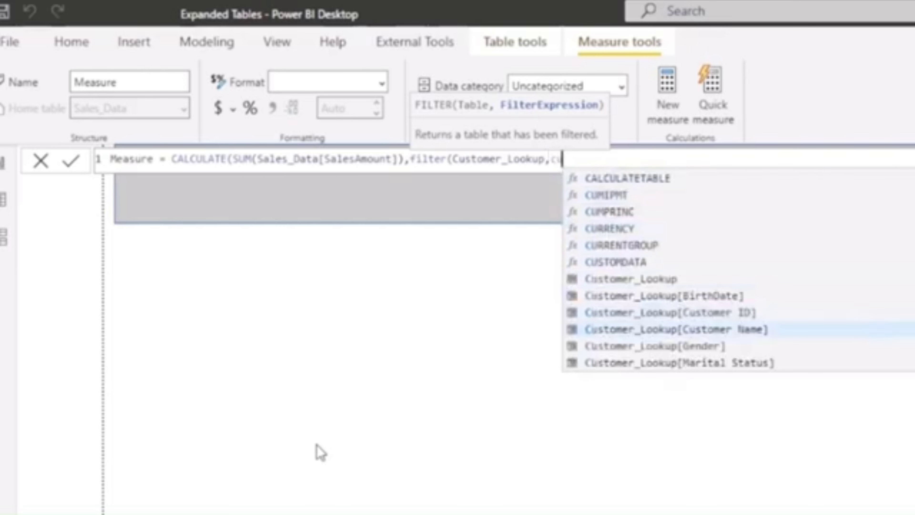
{"action": "key", "text": "Tab"}
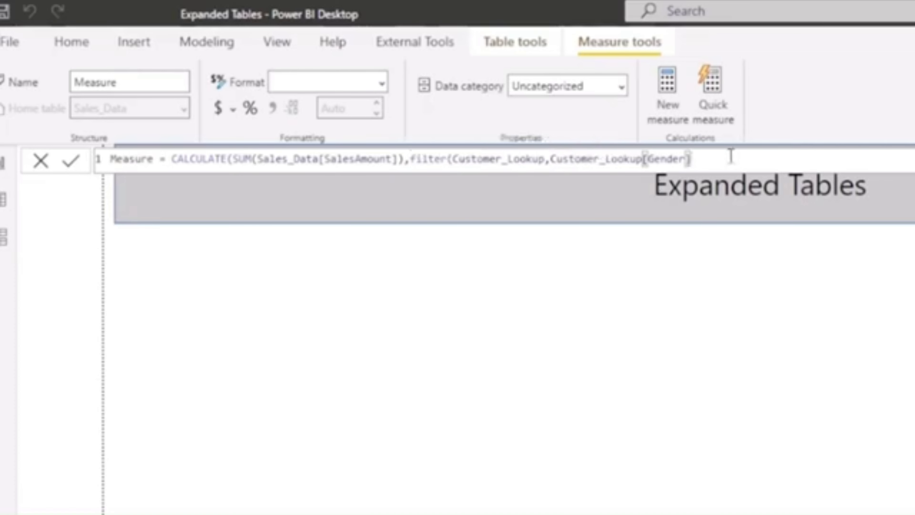
Complete the Gender condition as equal to "Female" and close both the FILTER and CALCULATE functions
{"action": "type", "text": "=\"\"))"}
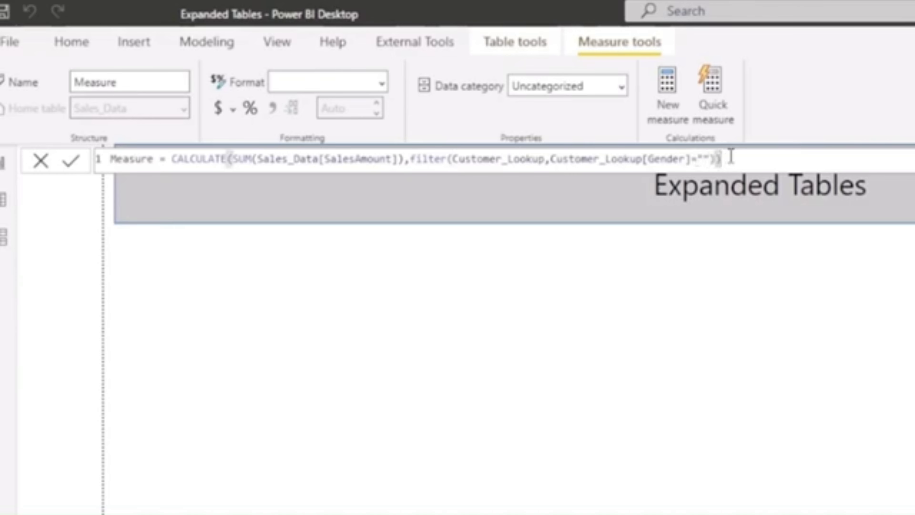
{"action": "key", "text": "Left"}
{"action": "key", "text": "Left"}
{"action": "key", "text": "Left"}
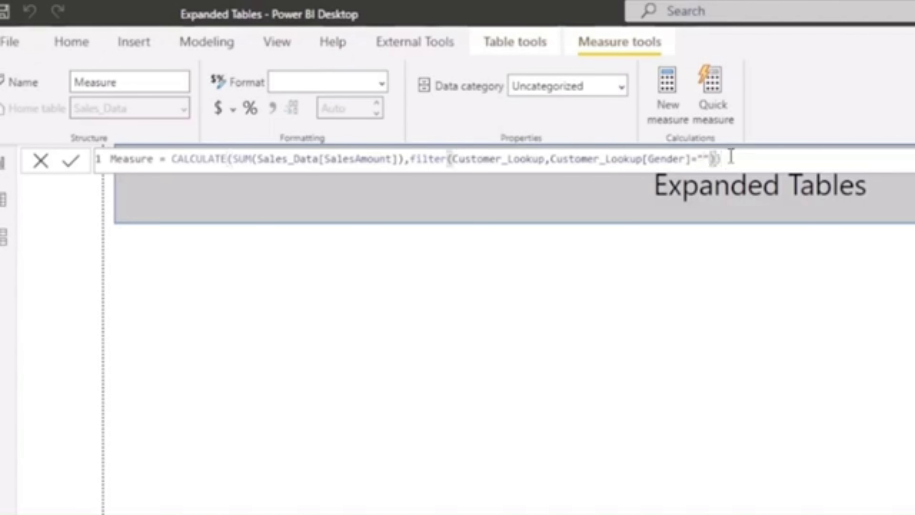
{"action": "type", "text": "F"}
{"action": "type", "text": "ema"}
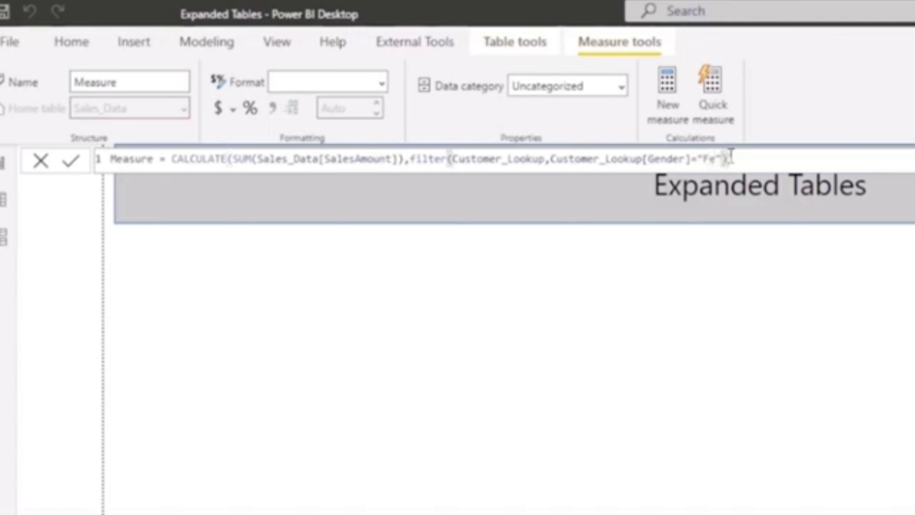
{"action": "type", "text": "le"}
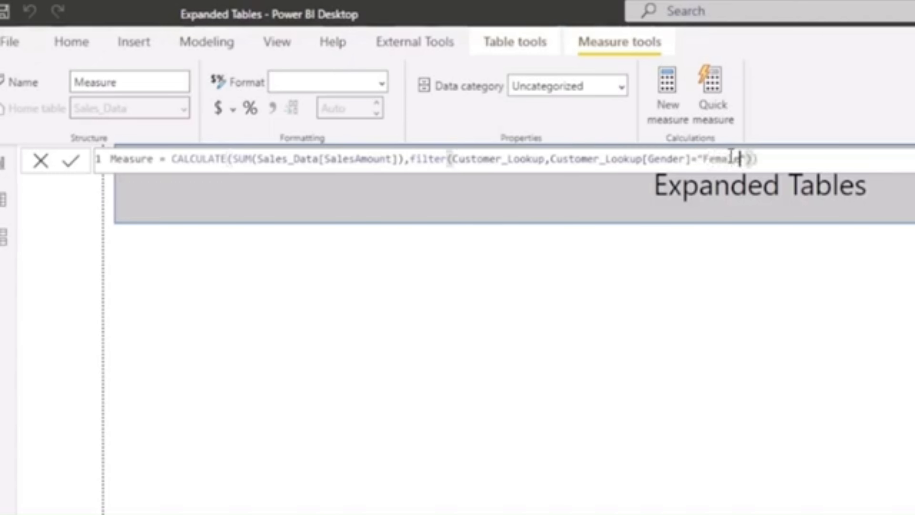
{"action": "key", "text": "End"}
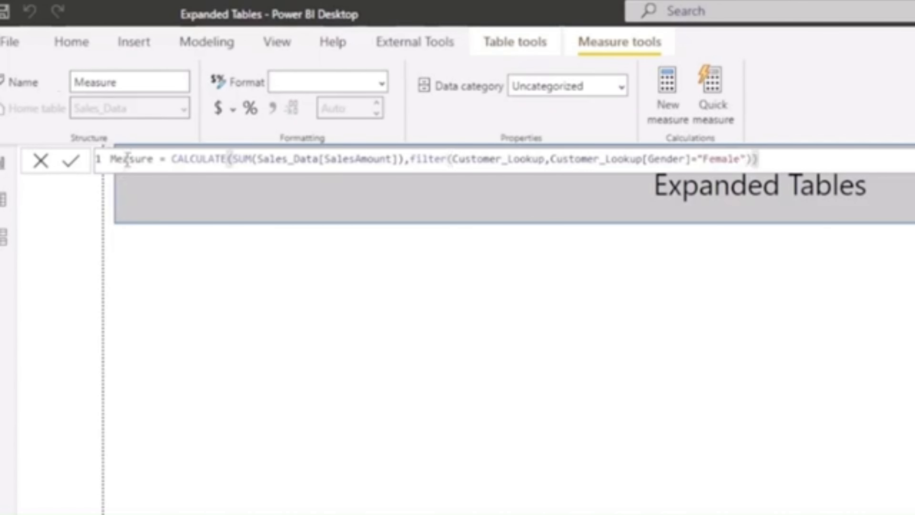
Replace the default measure name at the start of the formula with Female
{"action": "double_click", "coordinate": [127, 159]}
{"action": "type", "text": "Fe"}
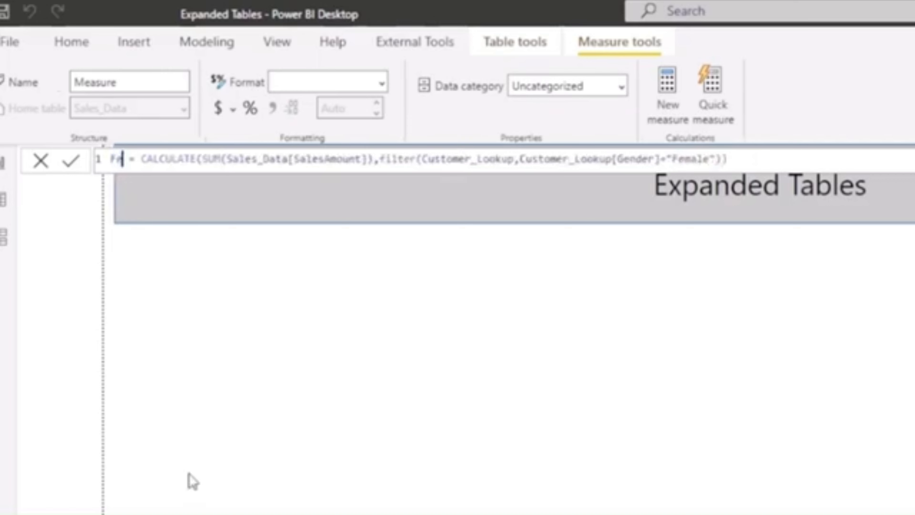
{"action": "type", "text": "male"}
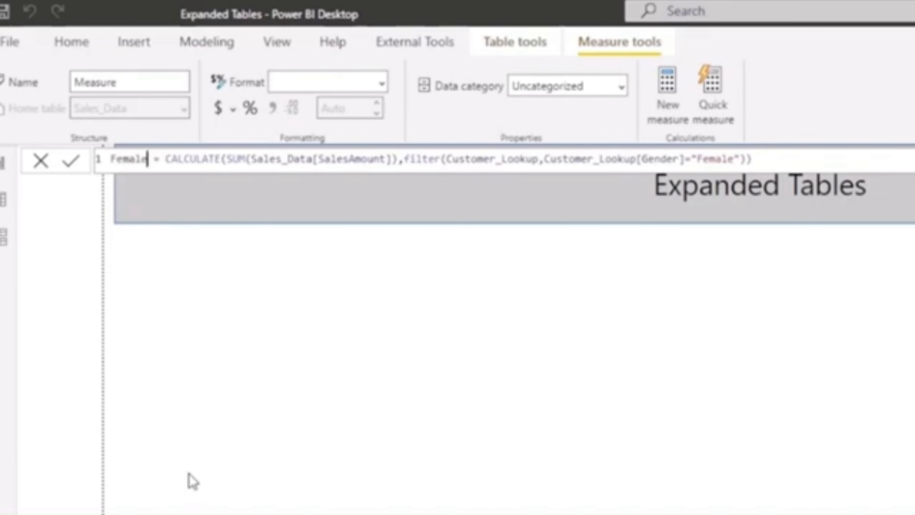
{"action": "type", "text": "_Total"}
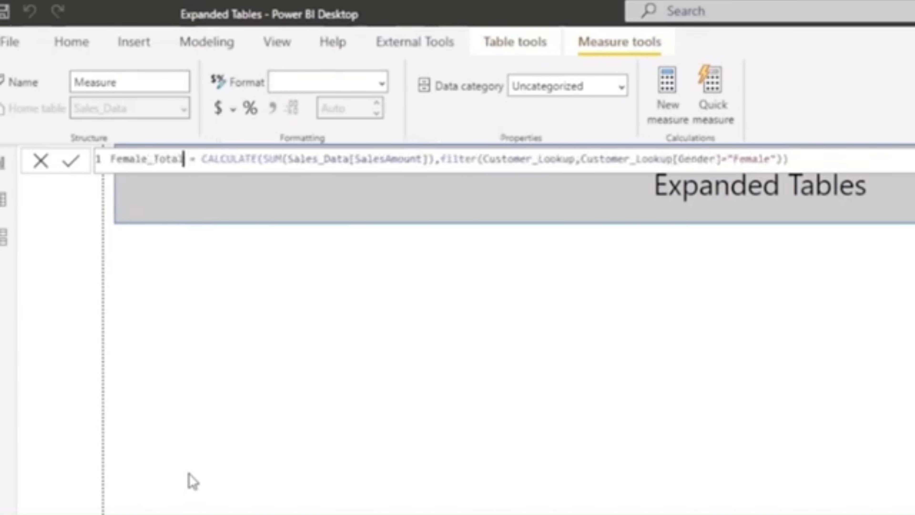
{"action": "type", "text": "_F"}
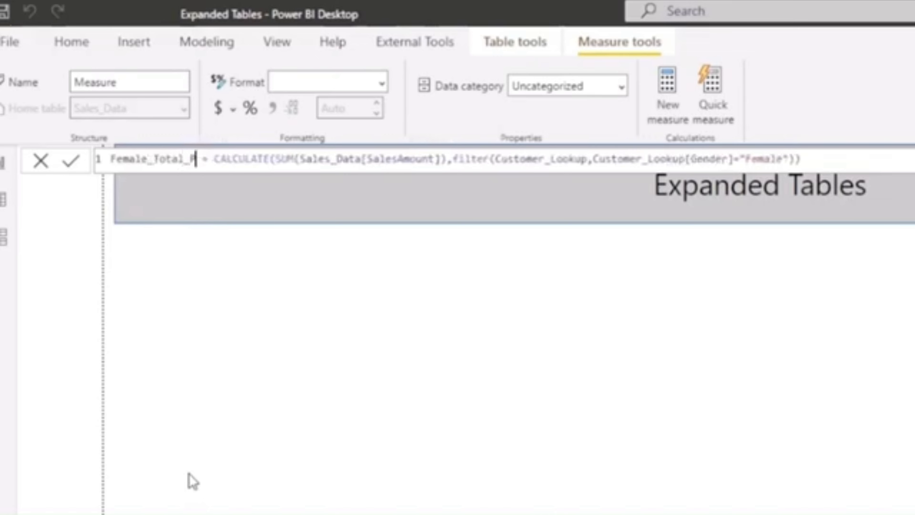
{"action": "key", "text": "BackSpace"}
{"action": "key", "text": "BackSpace"}
{"action": "key", "text": "BackSpace"}
{"action": "key", "text": "BackSpace"}
{"action": "key", "text": "BackSpace"}
{"action": "key", "text": "BackSpace"}
{"action": "key", "text": "BackSpace"}
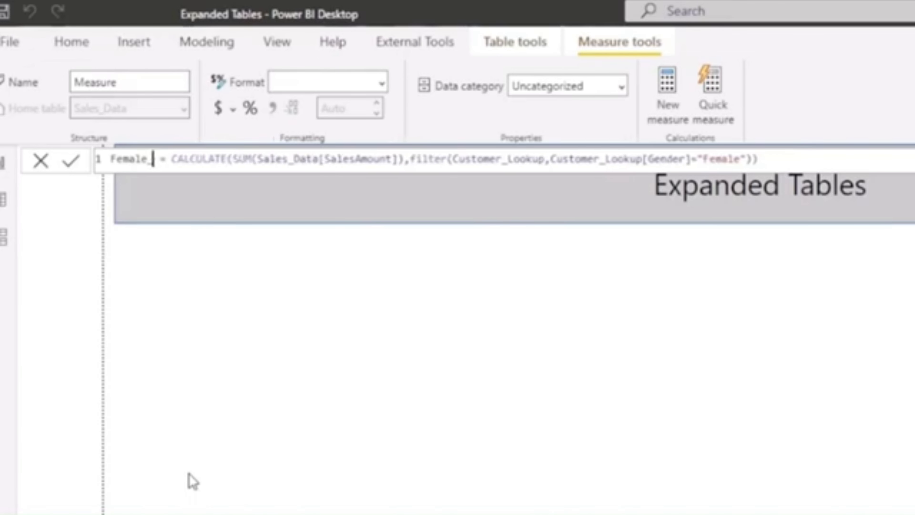
Complete the measure name as Female_Customers_Purchase and commit the formula
{"action": "type", "text": "Customer"}
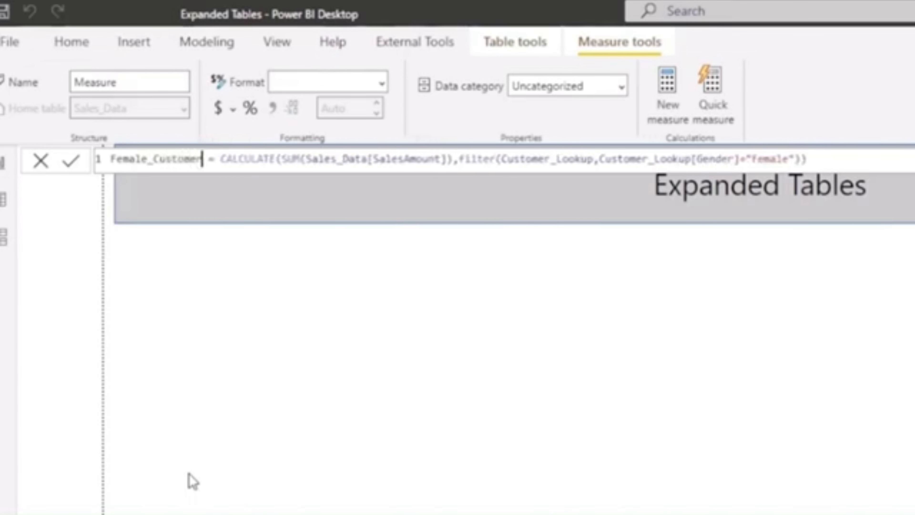
{"action": "type", "text": "s "}
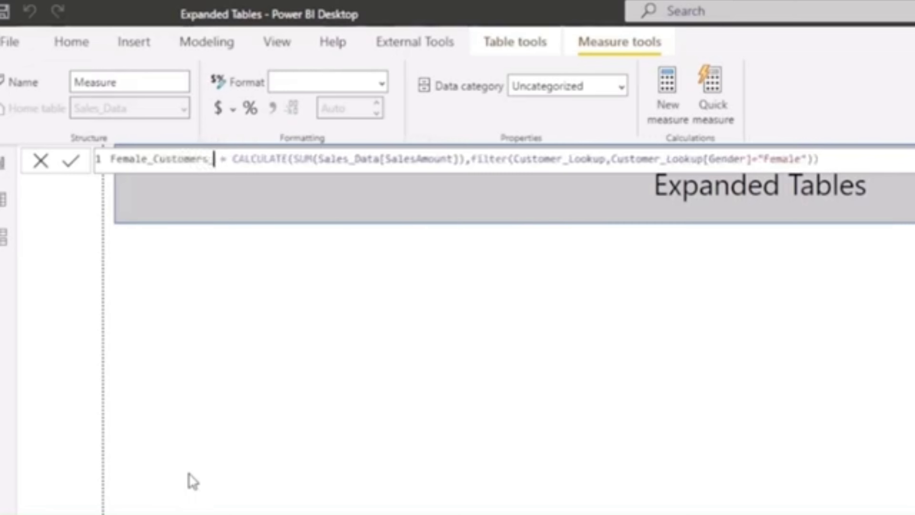
{"action": "type", "text": "Purcha"}
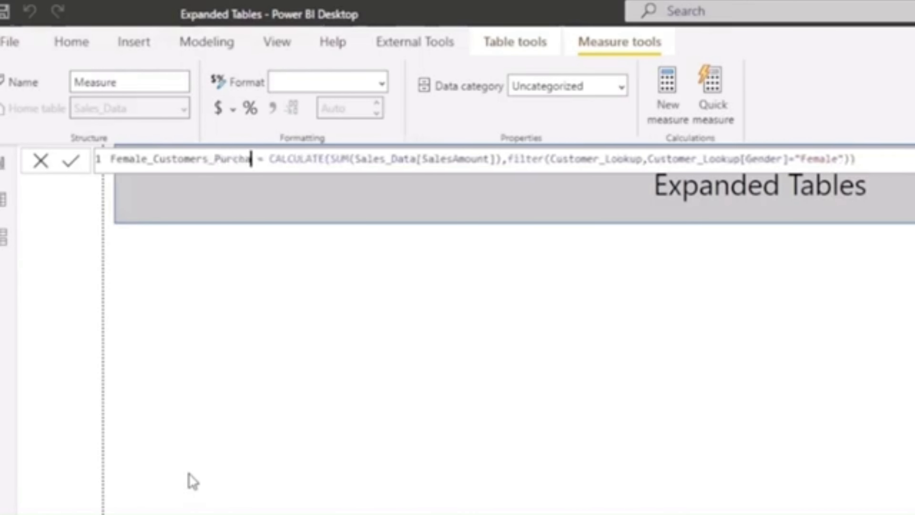
{"action": "type", "text": "se"}
{"action": "key", "text": "Return"}
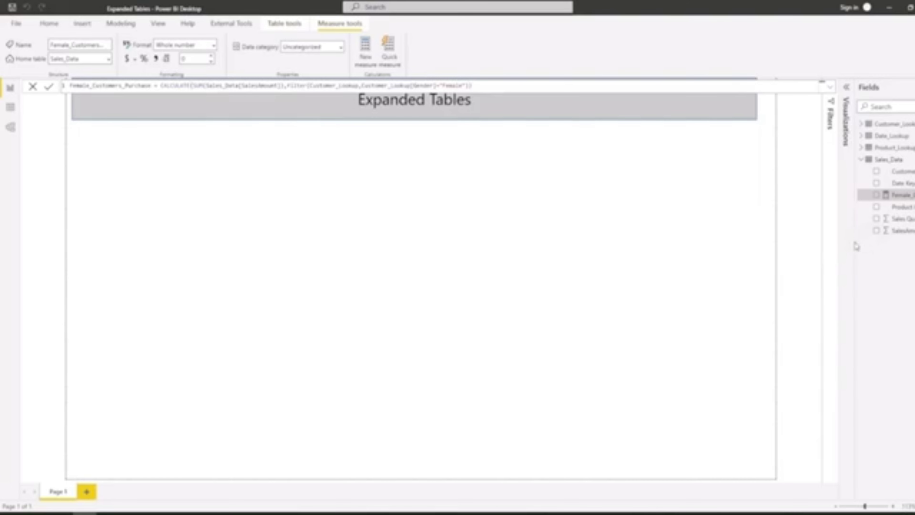
Widen the field list, add a matrix visual to the report page and increase its height
{"action": "left_click_drag", "start_coordinate": [856, 241], "coordinate": [789, 245]}
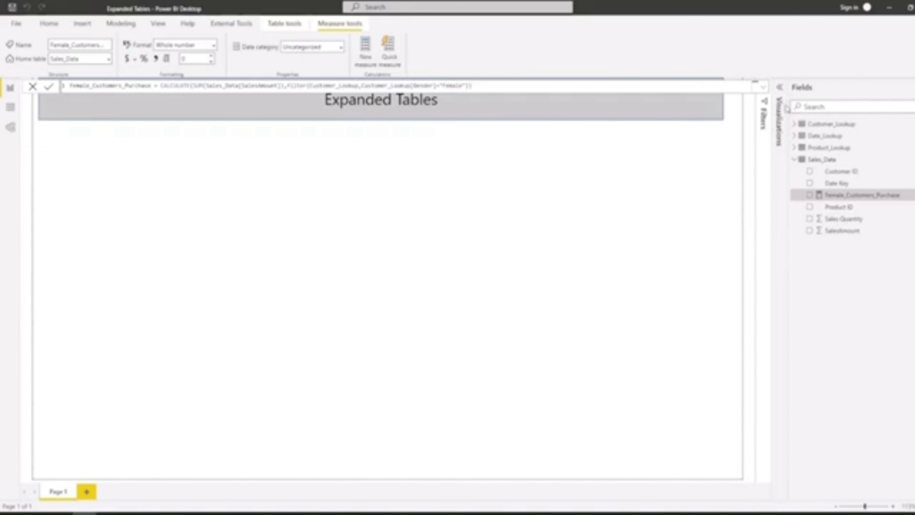
{"action": "left_click", "coordinate": [780, 88]}
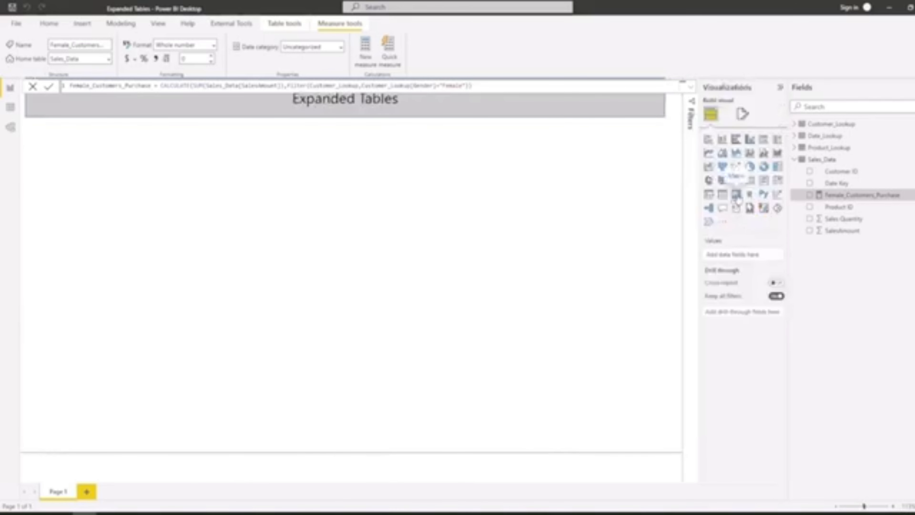
{"action": "left_click", "coordinate": [737, 197]}
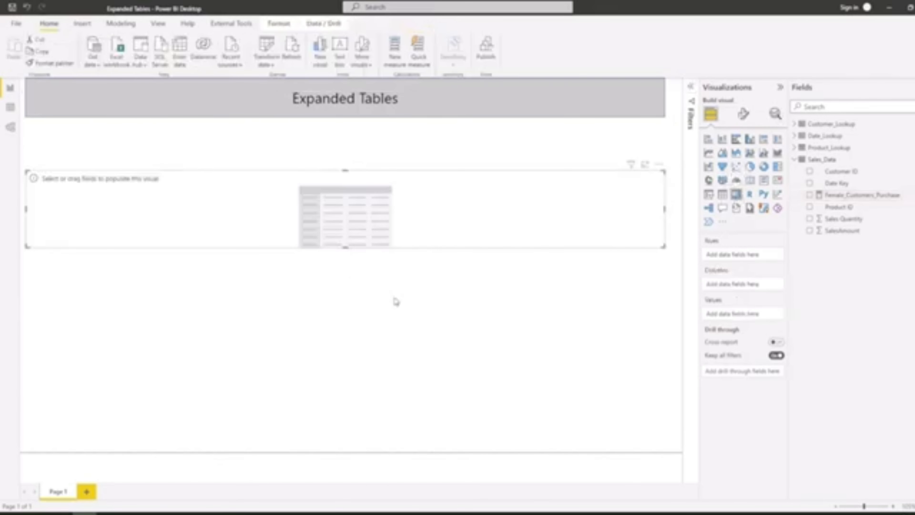
{"action": "left_click_drag", "start_coordinate": [661, 245], "coordinate": [654, 335]}
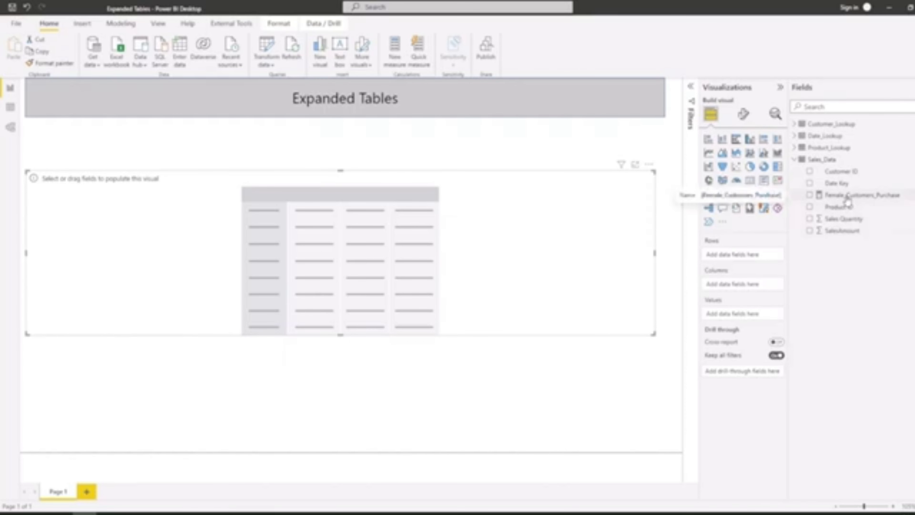
Fill the matrix with Customer Name as rows and Female_Customers_Purchase and SalesAmount as values, and enlarge it to fit the rows
{"action": "left_click_drag", "start_coordinate": [848, 202], "coordinate": [749, 317]}
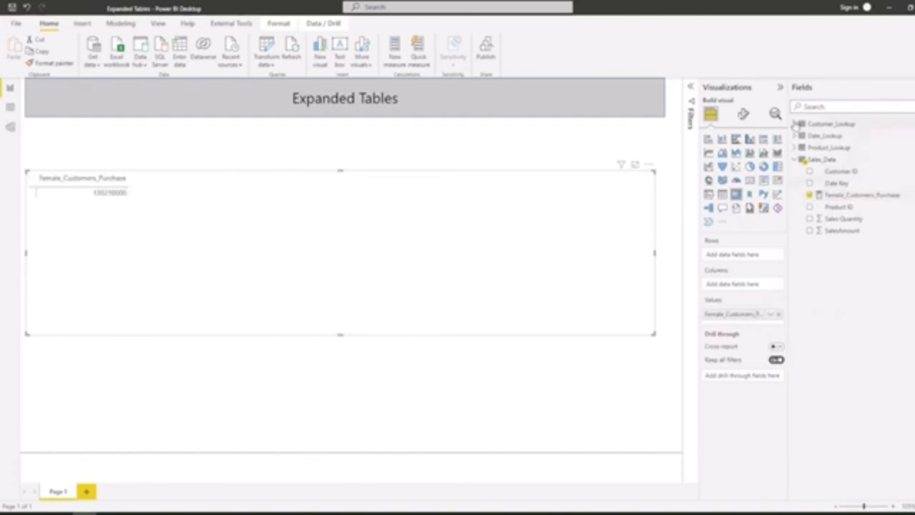
{"action": "left_click", "coordinate": [794, 124]}
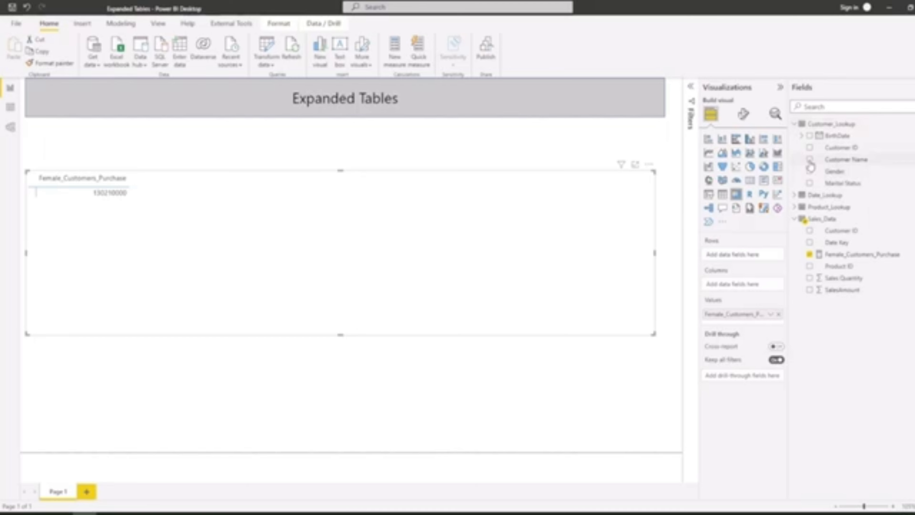
{"action": "left_click", "coordinate": [809, 160]}
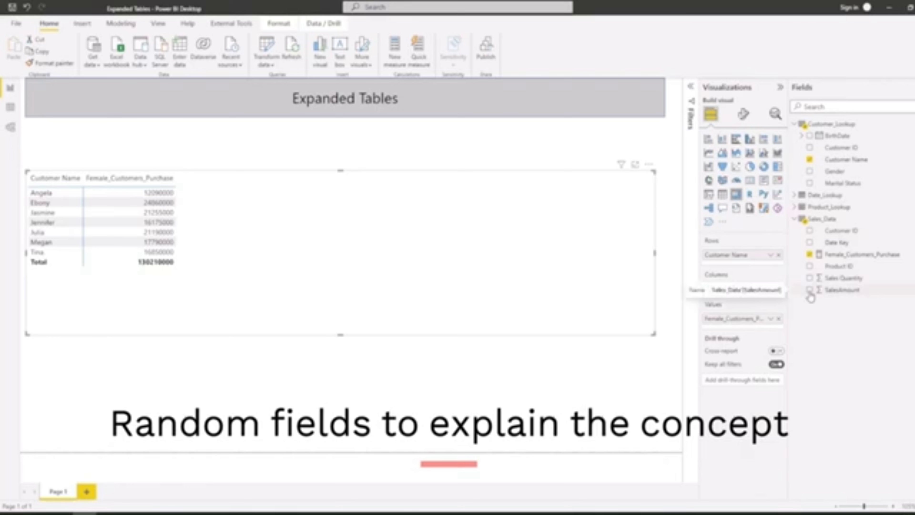
{"action": "left_click", "coordinate": [809, 290]}
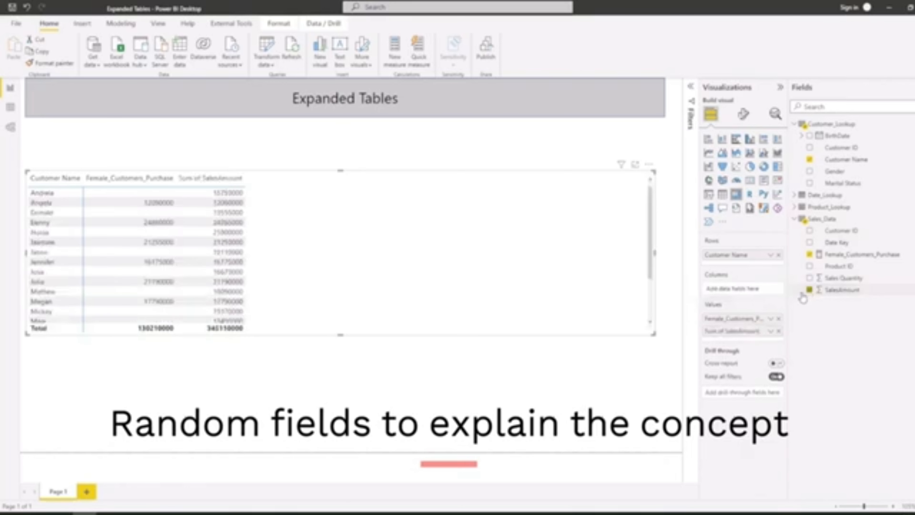
{"action": "left_click_drag", "start_coordinate": [654, 333], "coordinate": [647, 418]}
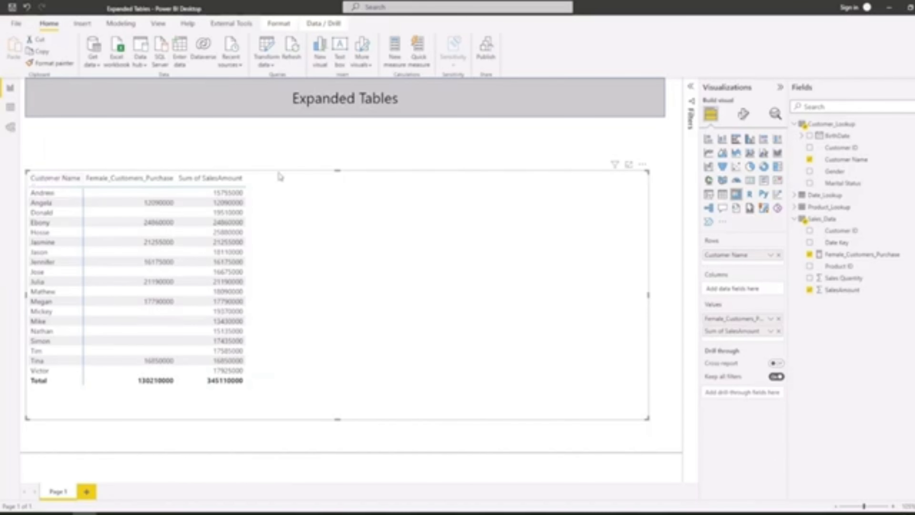
Examine the Gender filter in the Female_Customers_Purchase formula and the Customer_Lookup and Sales_Data tables in the model diagram
{"action": "left_click", "coordinate": [859, 257]}
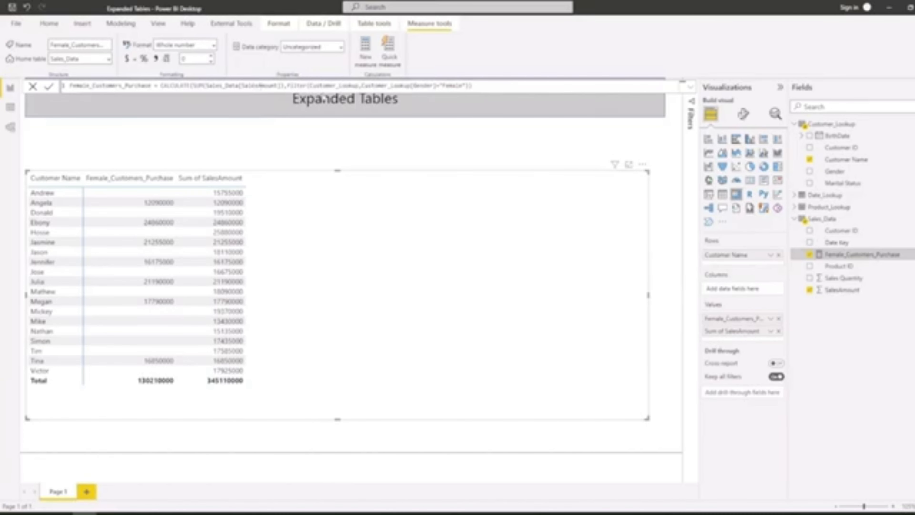
{"action": "left_click_drag", "start_coordinate": [464, 86], "coordinate": [309, 86]}
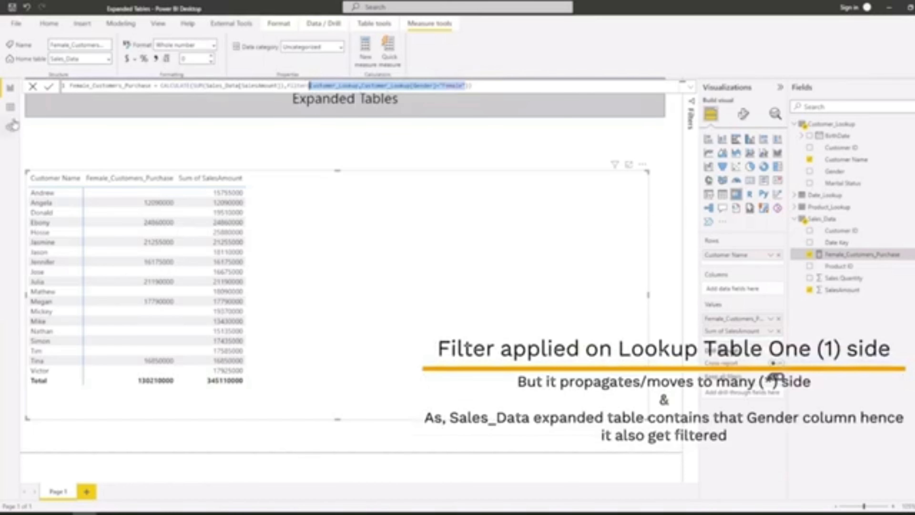
{"action": "left_click", "coordinate": [10, 126]}
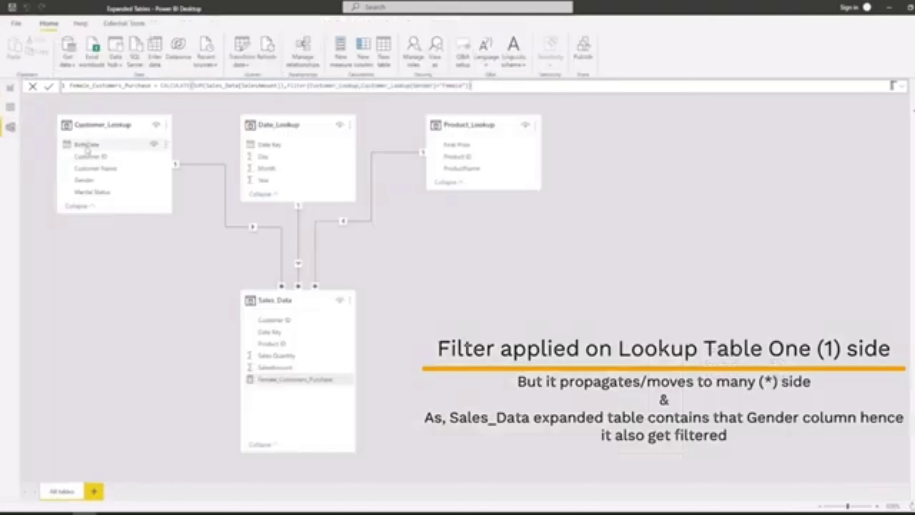
{"action": "left_click", "coordinate": [103, 125]}
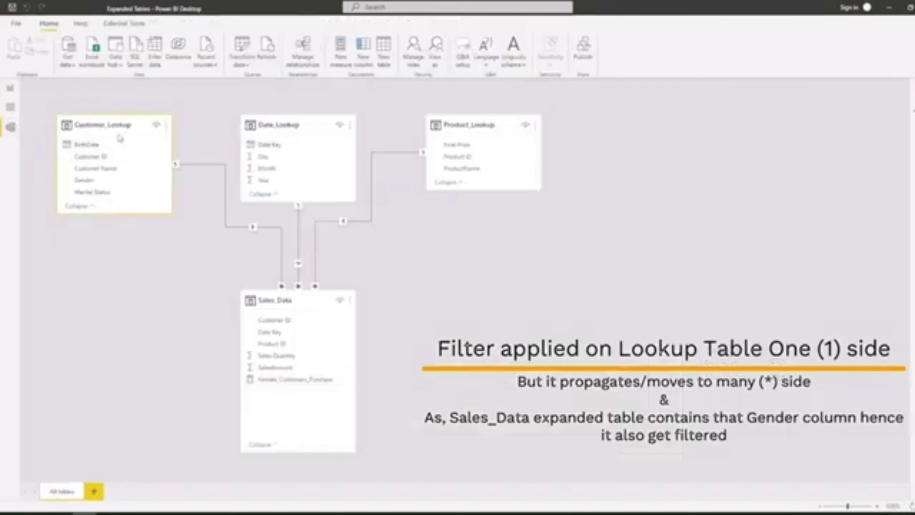
{"action": "left_click", "coordinate": [300, 301]}
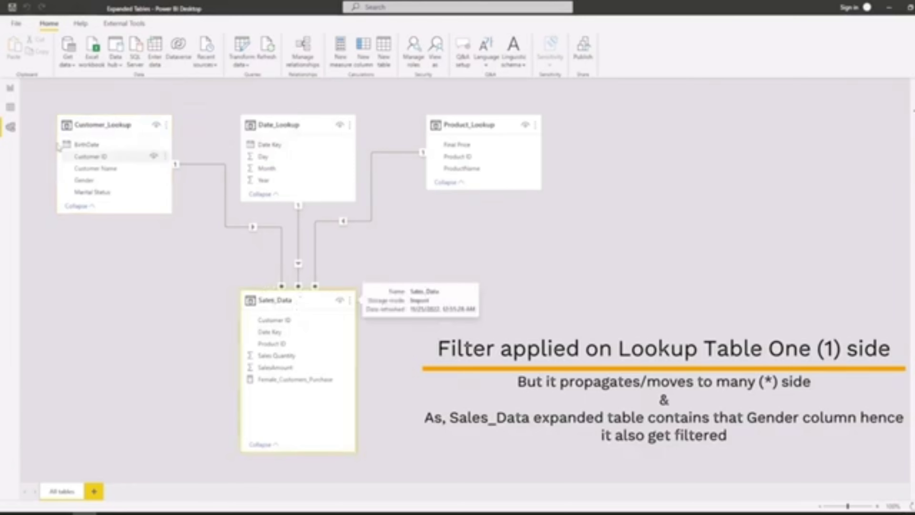
Return to the report and examine the measure's filter and SUM arguments alongside the Female_Customers_Purchase column of the matrix
{"action": "left_click", "coordinate": [10, 88]}
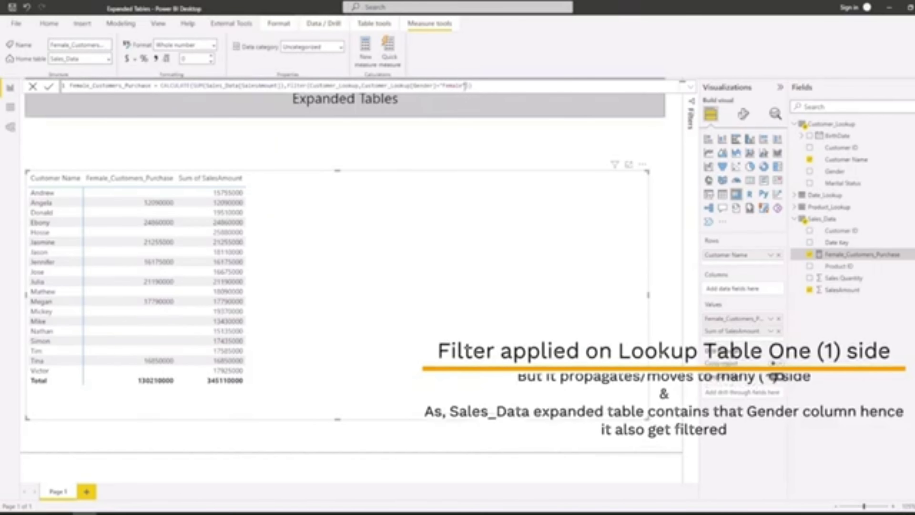
{"action": "left_click_drag", "start_coordinate": [465, 85], "coordinate": [299, 86]}
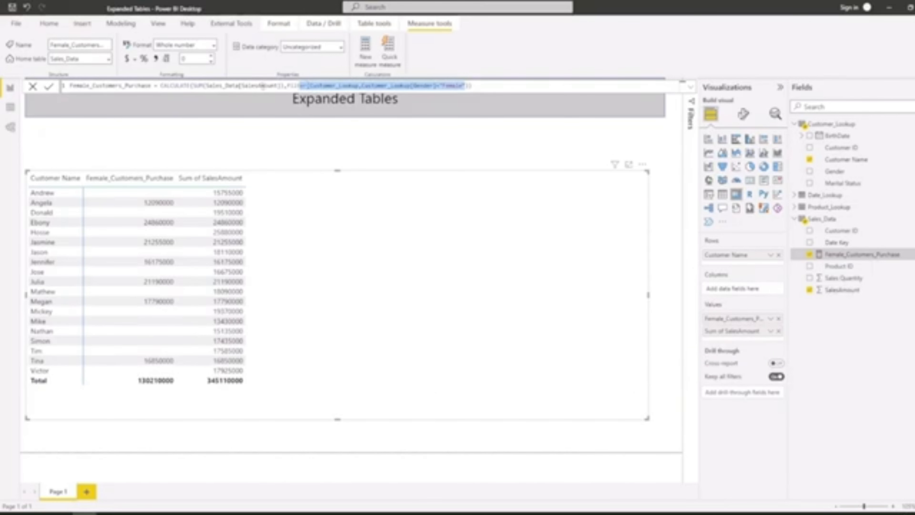
{"action": "left_click_drag", "start_coordinate": [284, 86], "coordinate": [199, 86]}
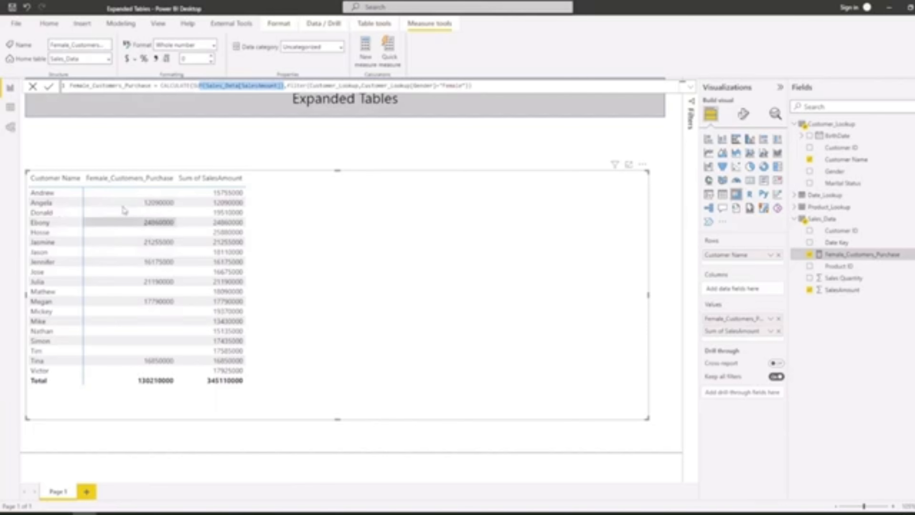
{"action": "left_click", "coordinate": [127, 213]}
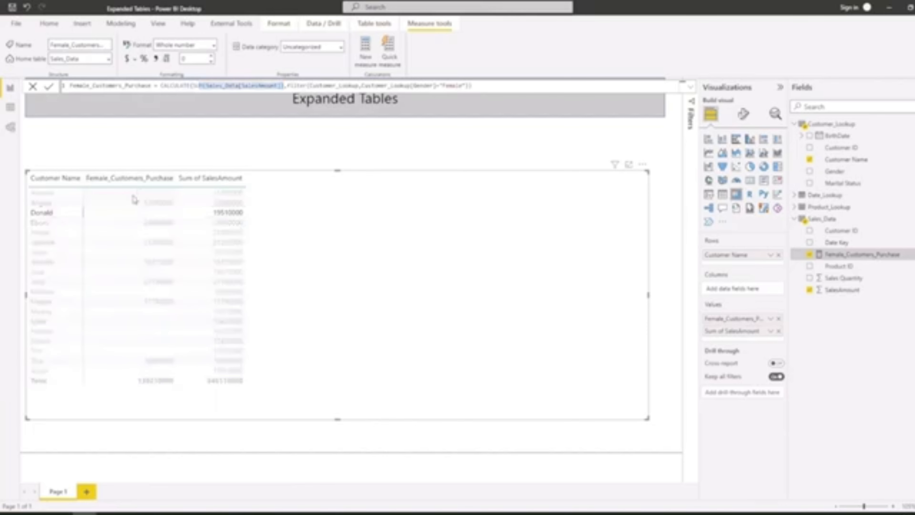
Review the Sales_Data table in the model diagram and sort the report matrix by Female_Customers_Purchase in descending order
{"action": "left_click", "coordinate": [134, 195]}
{"action": "left_click", "coordinate": [330, 240]}
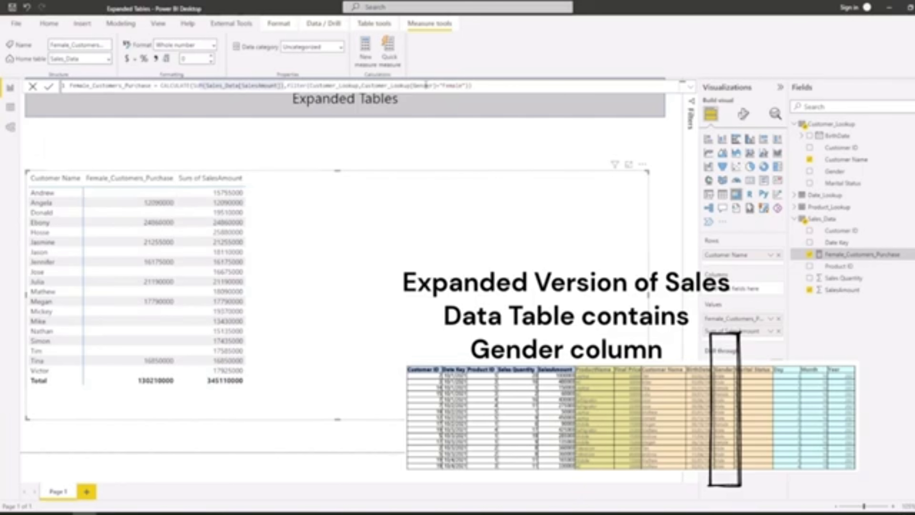
{"action": "left_click", "coordinate": [10, 127]}
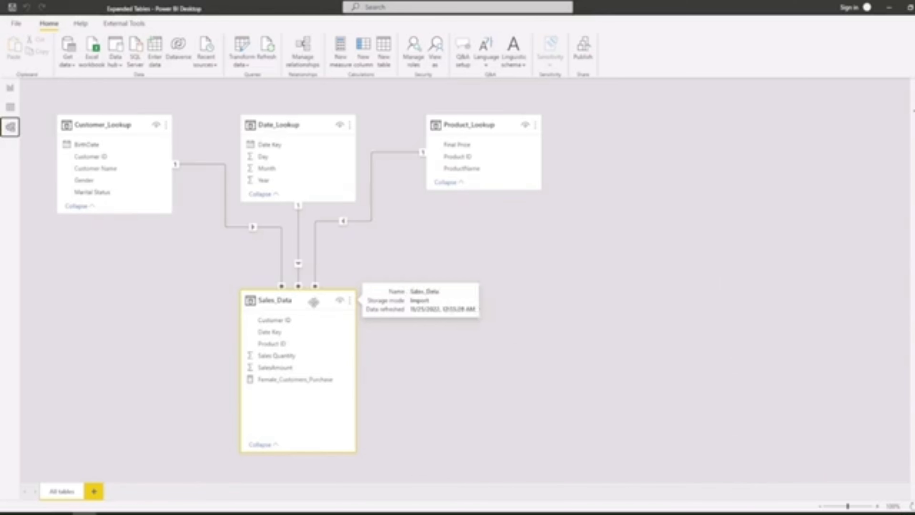
{"action": "left_click", "coordinate": [10, 89]}
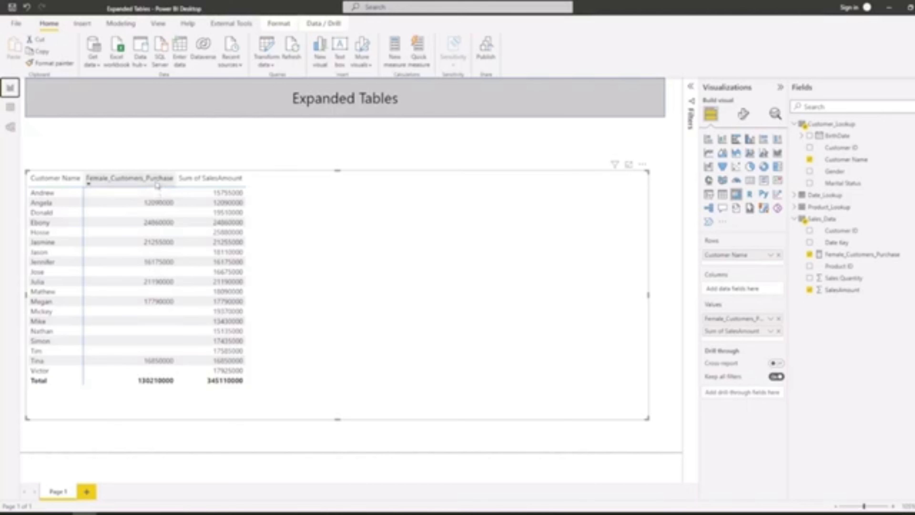
{"action": "left_click", "coordinate": [145, 182]}
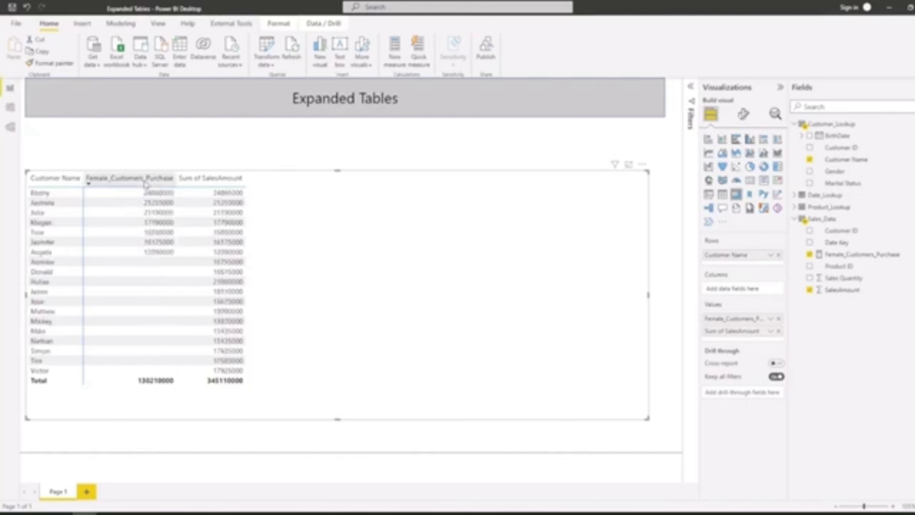
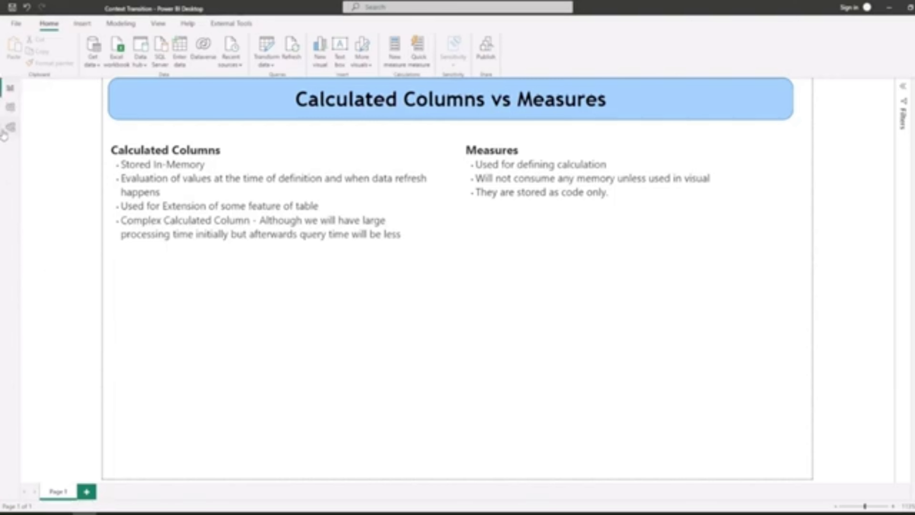
Show the Context Transition file's model diagram and collapse the Properties and Fields panes
{"action": "left_click", "coordinate": [10, 127]}
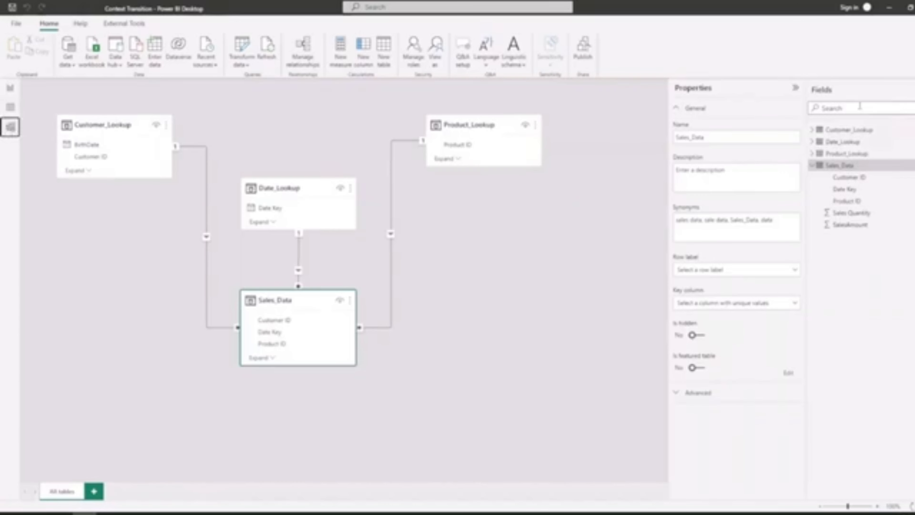
{"action": "left_click", "coordinate": [795, 88]}
{"action": "left_click", "coordinate": [914, 89]}
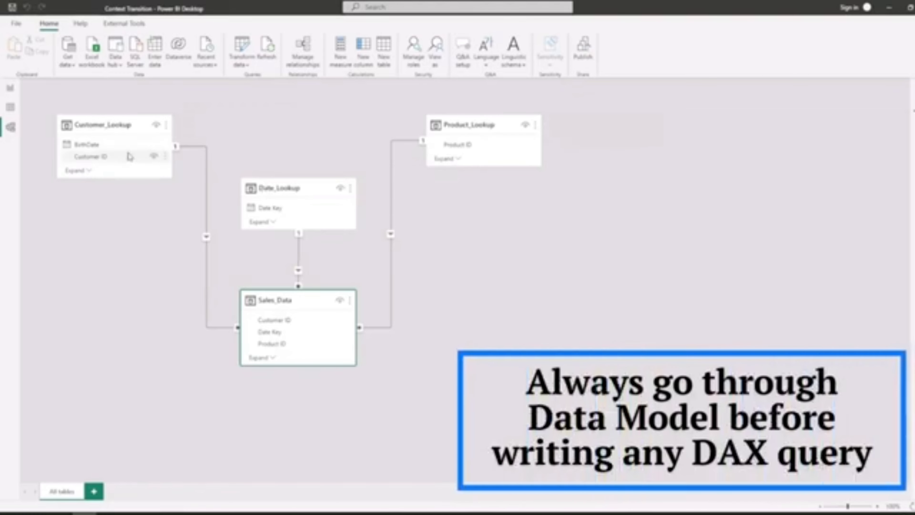
Add a calculated column to the Sales_Data table with the expression SUM(Sales_Data[SalesAmount])
{"action": "left_click", "coordinate": [9, 110]}
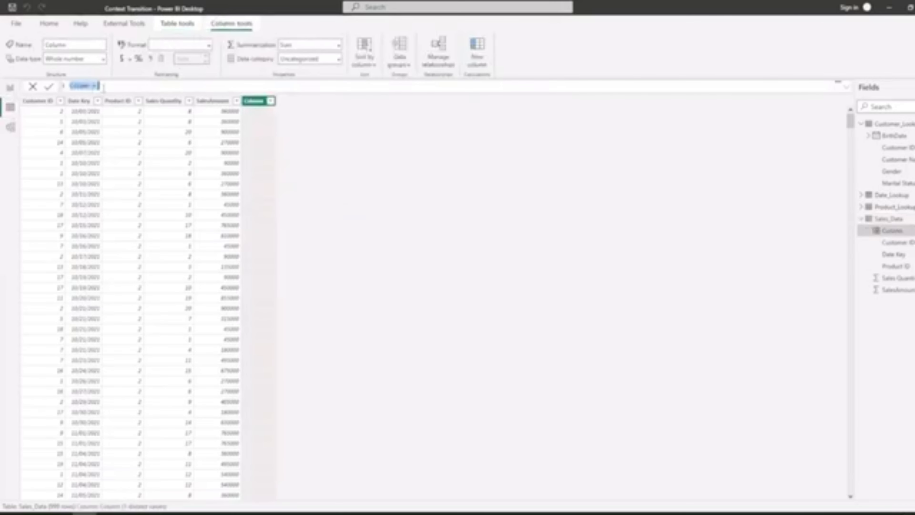
{"action": "left_click", "coordinate": [100, 86]}
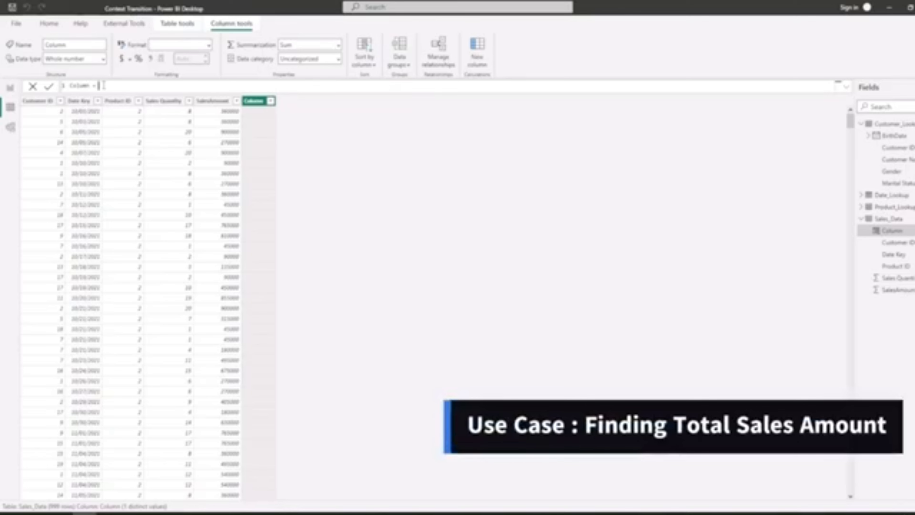
{"action": "type", "text": "SUM("}
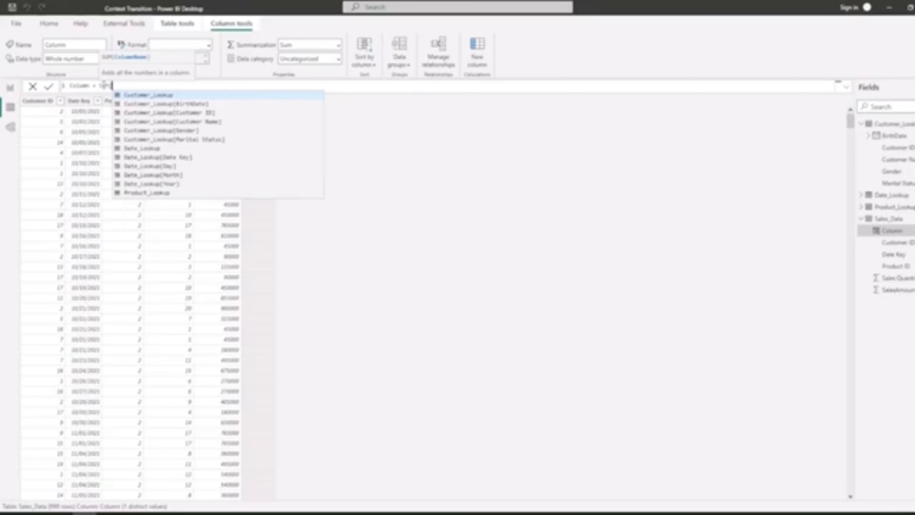
{"action": "type", "text": "Sa"}
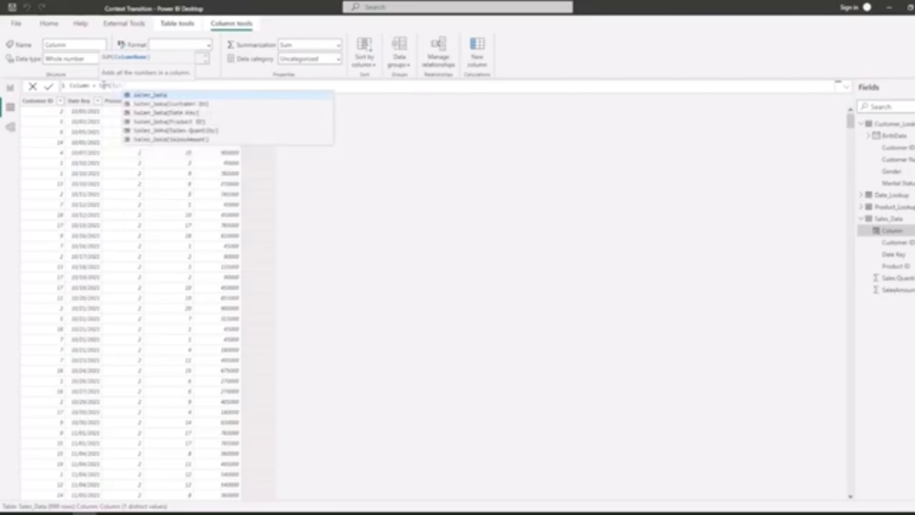
{"action": "key", "text": "Down"}
{"action": "key", "text": "Down"}
{"action": "key", "text": "Down"}
{"action": "key", "text": "Down"}
{"action": "key", "text": "Down"}
{"action": "key", "text": "Tab"}
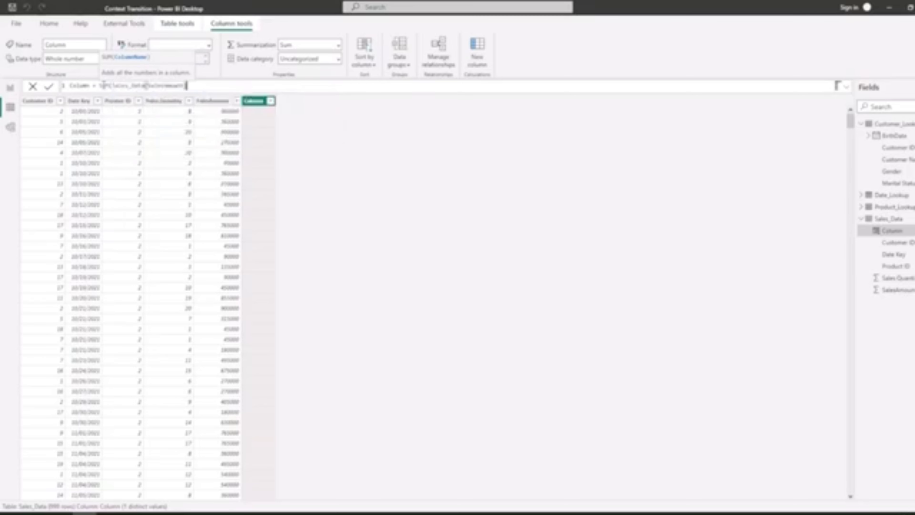
{"action": "type", "text": ")"}
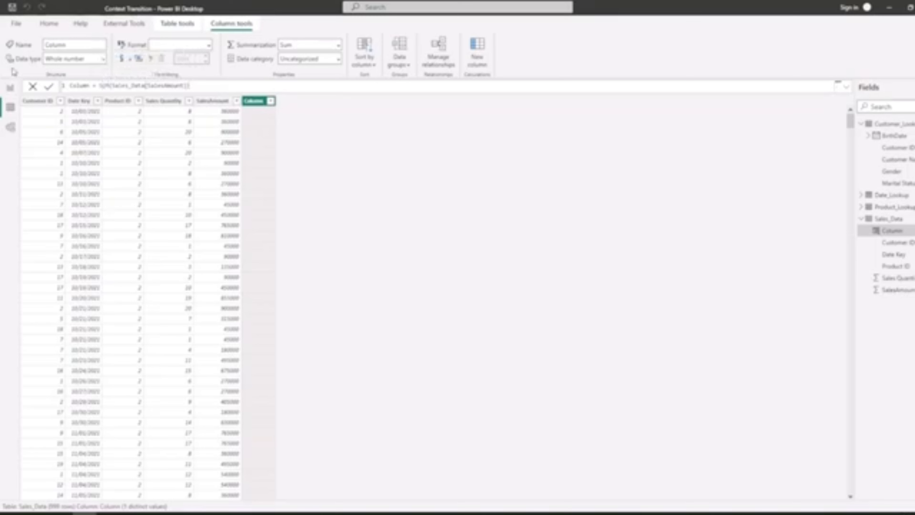
Name the calculated column Sum_of_Column in its formula and commit it
{"action": "double_click", "coordinate": [89, 85]}
{"action": "type", "text": "Sum"}
{"action": "key", "text": "BackSpace"}
{"action": "type", "text": "_of_Column"}
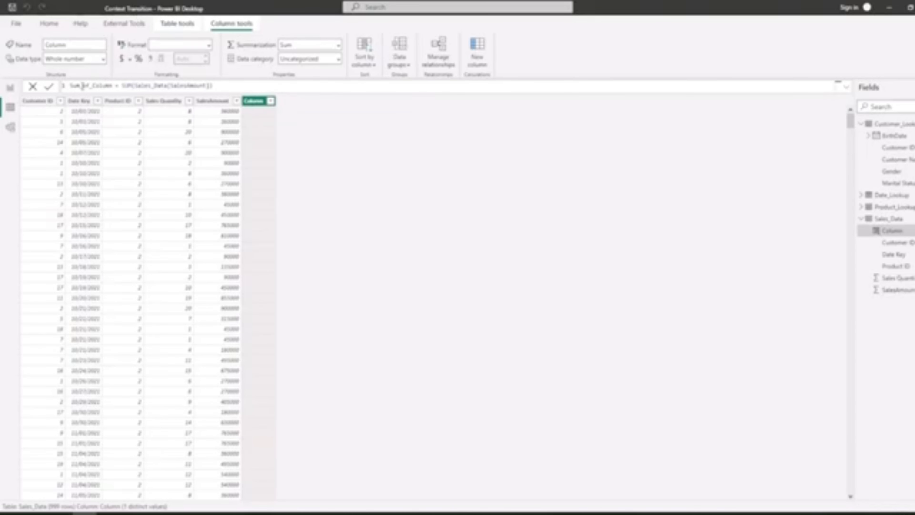
{"action": "key", "text": "Return"}
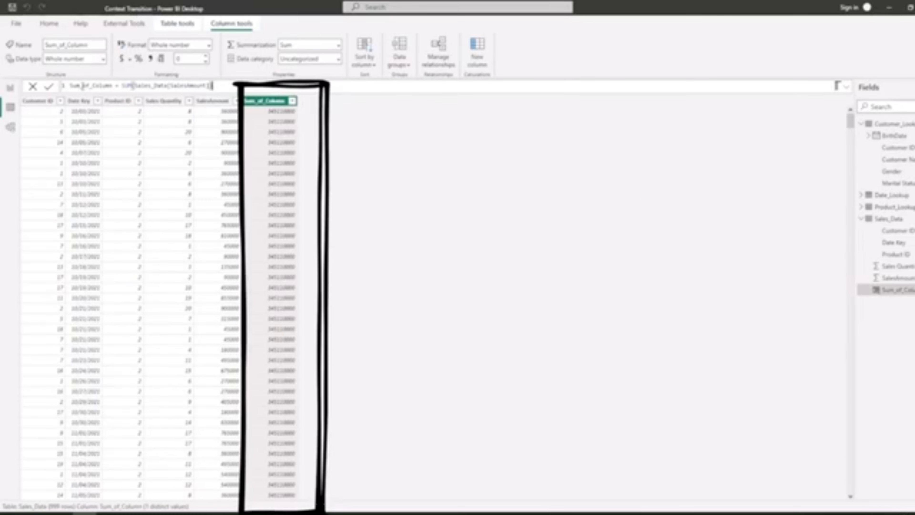
Compare the SalesAmount values with the Sum_of_Column values across the Sales_Data rows
{"action": "left_click", "coordinate": [207, 108]}
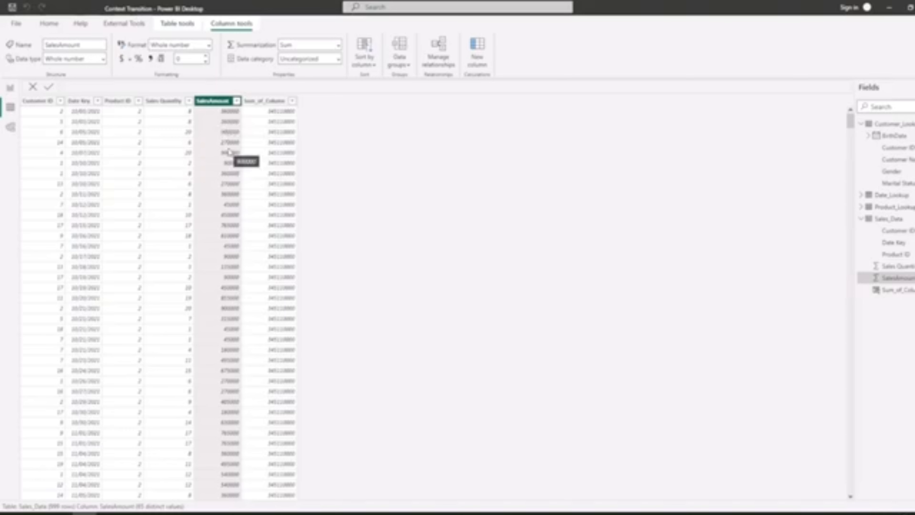
{"action": "left_click", "coordinate": [277, 116]}
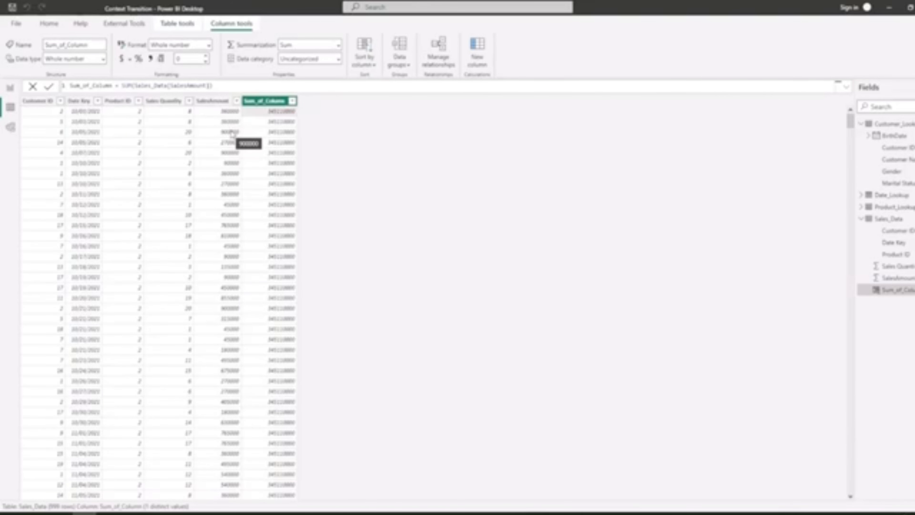
{"action": "mouse_move", "coordinate": [850, 120]}
{"action": "left_mouse_down"}
{"action": "mouse_move", "coordinate": [865, 344]}
{"action": "mouse_move", "coordinate": [856, 510]}
{"action": "mouse_move", "coordinate": [851, 113]}
{"action": "left_mouse_up"}
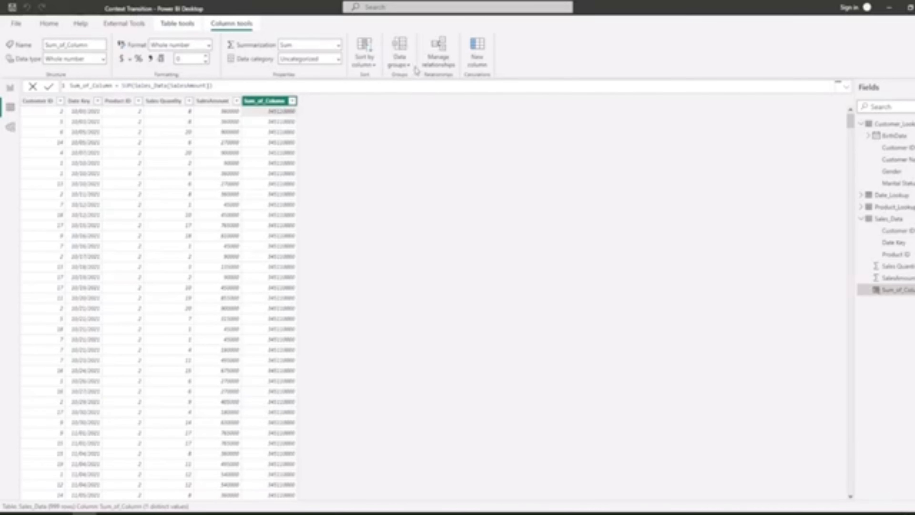
Start another calculated column in Sales_Data and name it Sum_of_SalesAmount(Calculate)
{"action": "left_click", "coordinate": [479, 58]}
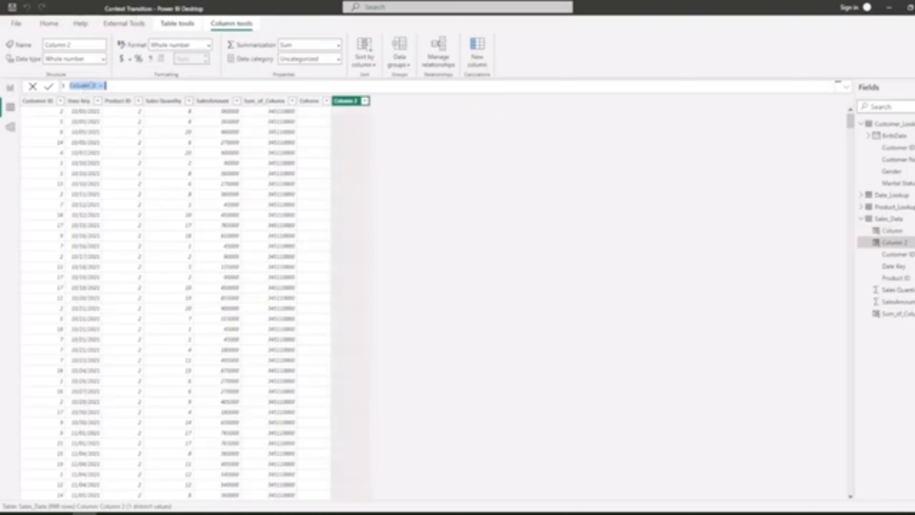
{"action": "left_click_drag", "start_coordinate": [97, 86], "coordinate": [71, 86]}
{"action": "type", "text": "Sum_of_SalesAmount"}
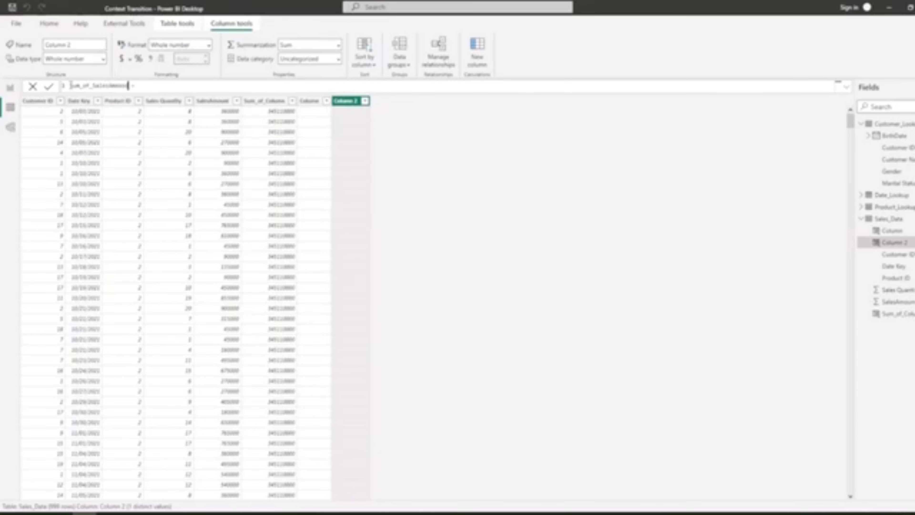
{"action": "type", "text": "(Calculate)"}
Define the Sum_of_SalesAmount(Calculate) column as CALCULATE(SUM(Sales_Data[SalesAmount])) and commit the formula
{"action": "key", "text": "Right"}
{"action": "key", "text": "Right"}
{"action": "type", "text": "cal"}
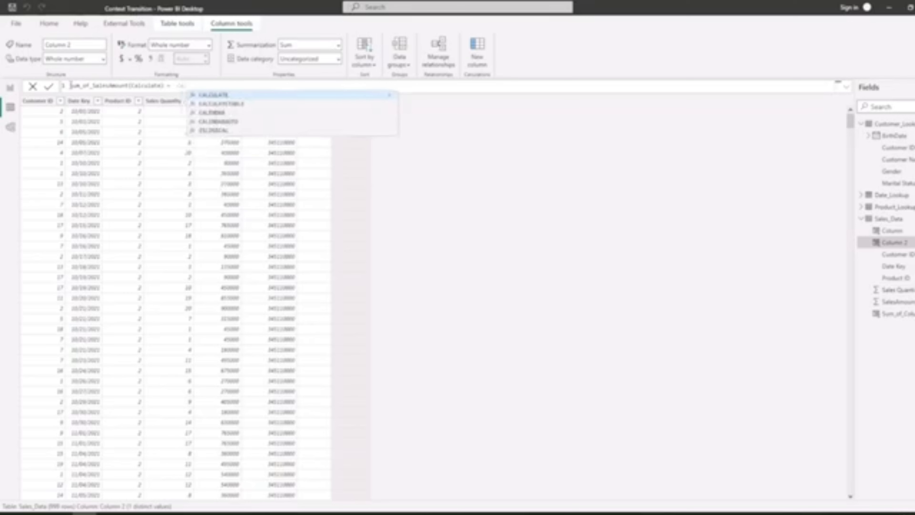
{"action": "key", "text": "Tab"}
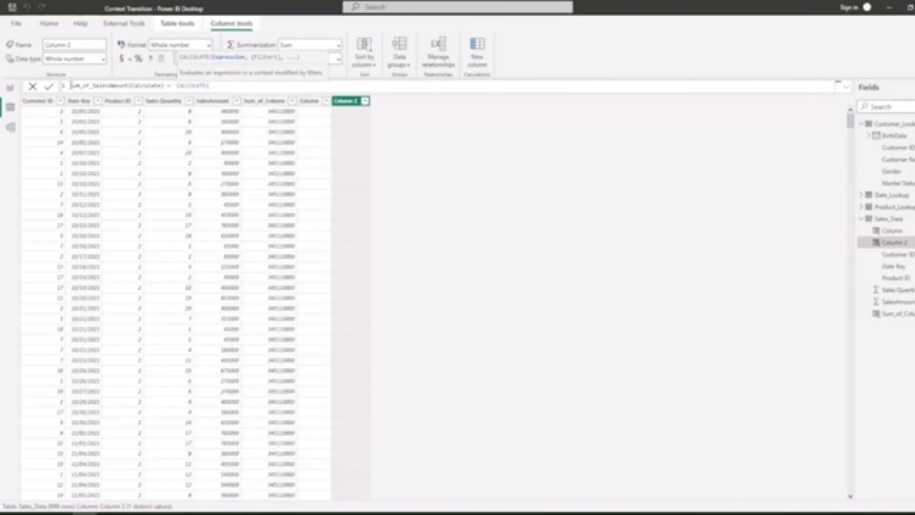
{"action": "type", "text": "SUM"}
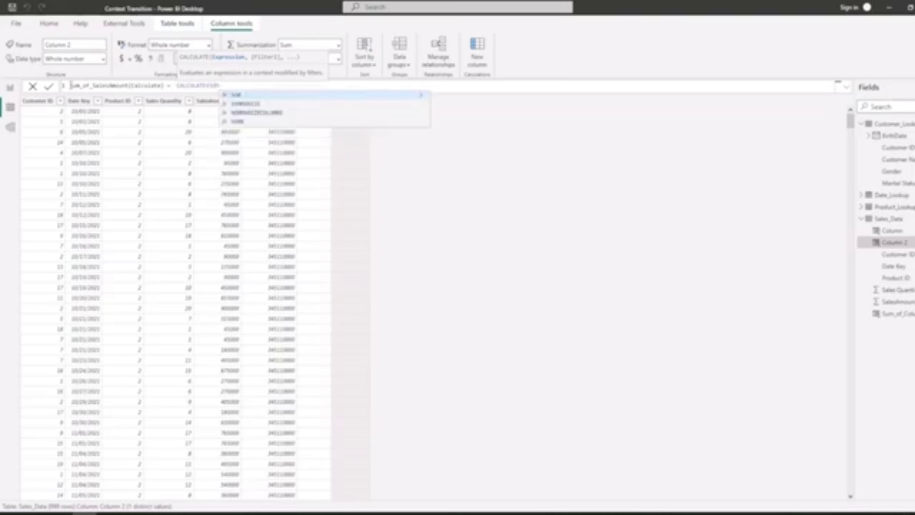
{"action": "type", "text": "("}
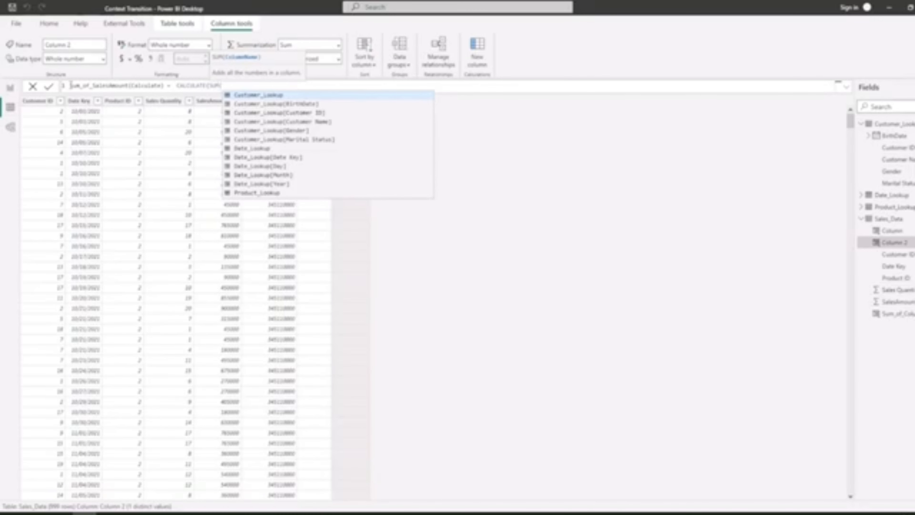
{"action": "type", "text": "S"}
{"action": "key", "text": "Down"}
{"action": "key", "text": "Down"}
{"action": "key", "text": "Down"}
{"action": "key", "text": "Down"}
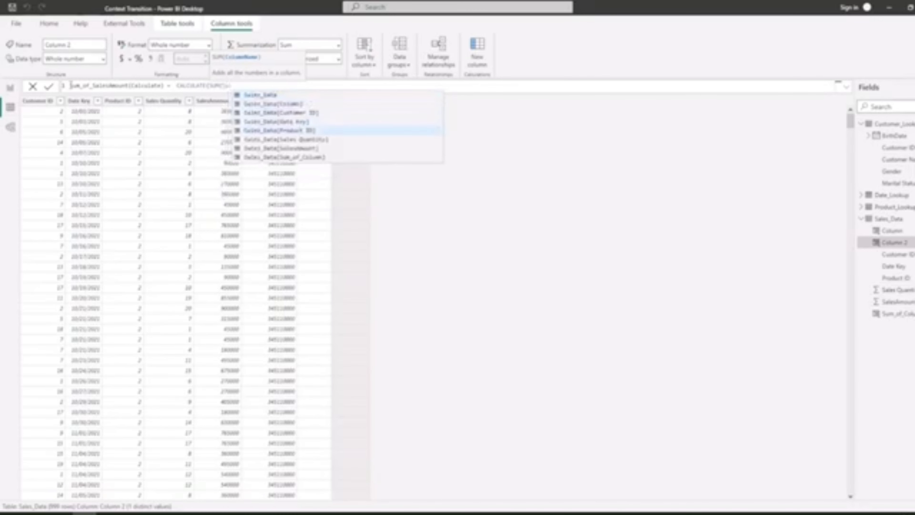
{"action": "key", "text": "Down"}
{"action": "key", "text": "Down"}
{"action": "key", "text": "Tab"}
{"action": "type", "text": ")"}
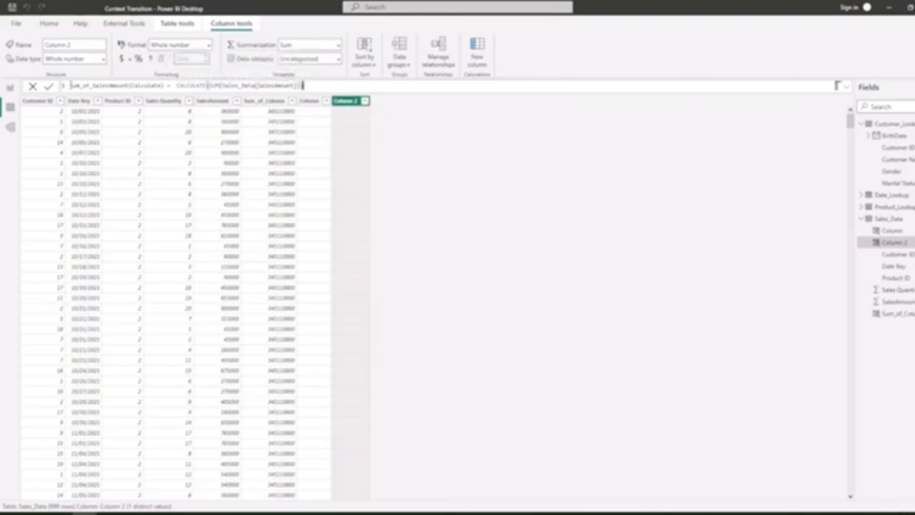
{"action": "key", "text": "Return"}
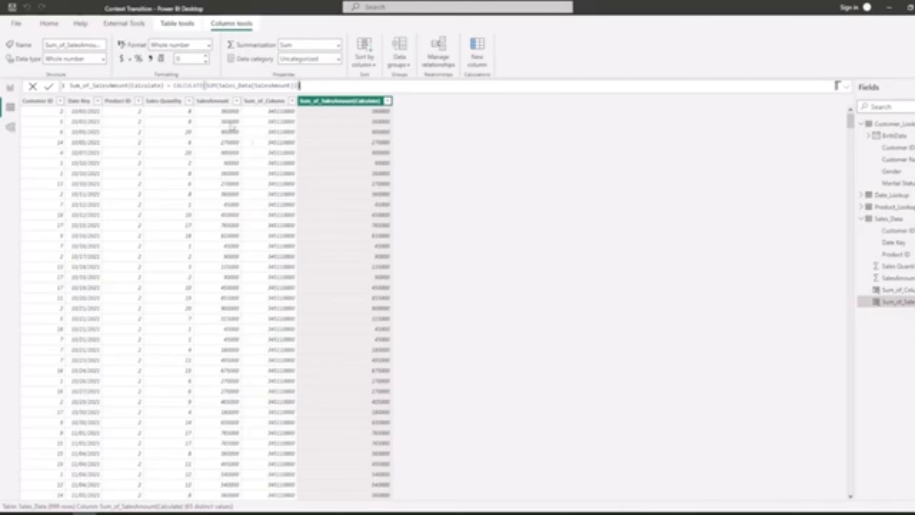
Compare the formulas and row values of Sum_of_Column and Sum_of_SalesAmount(Calculate), noting the CALCULATE wrapper
{"action": "left_click_drag", "start_coordinate": [175, 84], "coordinate": [210, 85]}
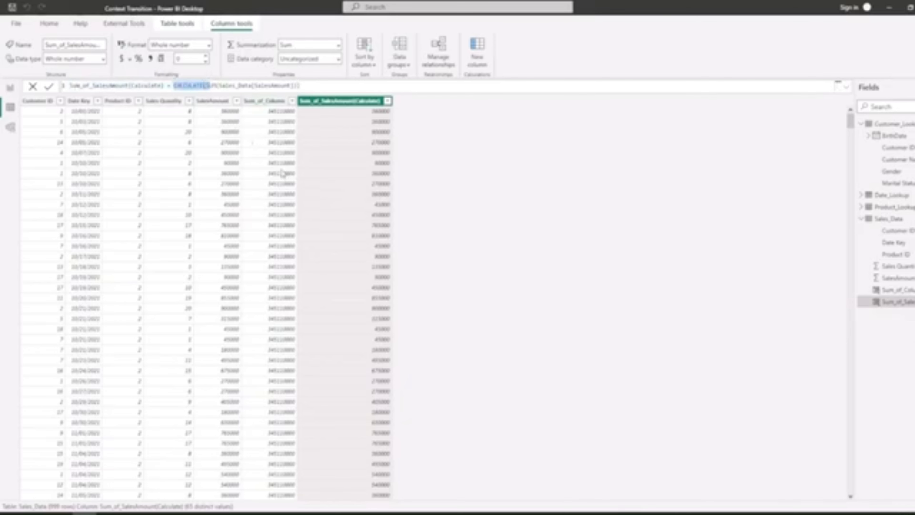
{"action": "left_click", "coordinate": [267, 102]}
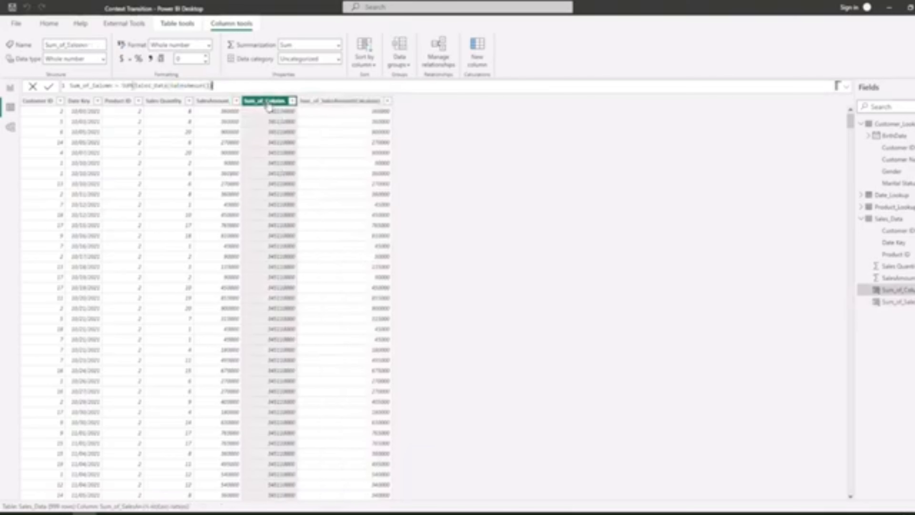
{"action": "left_click", "coordinate": [326, 103]}
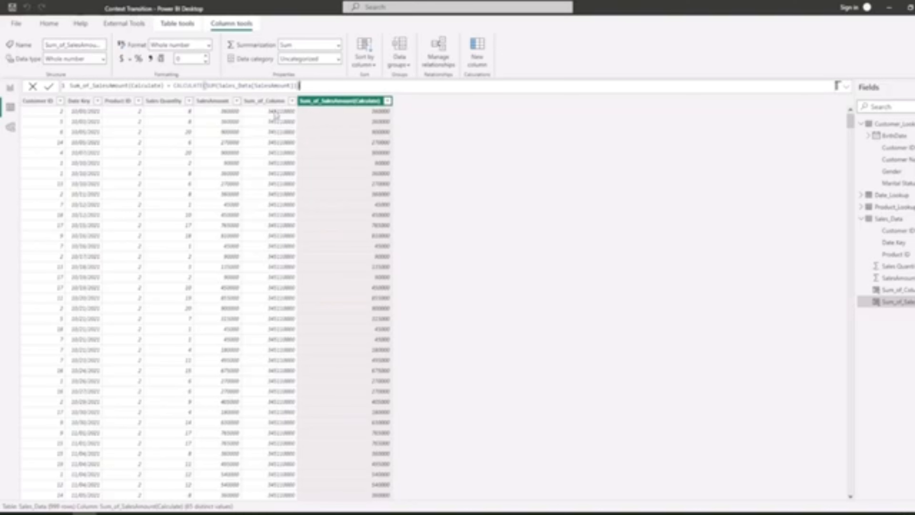
{"action": "left_click", "coordinate": [275, 116]}
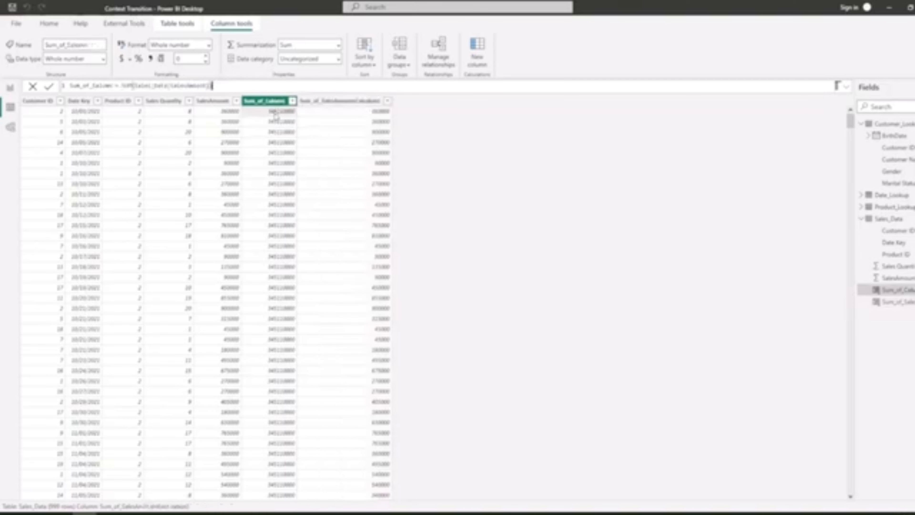
{"action": "left_click", "coordinate": [325, 113]}
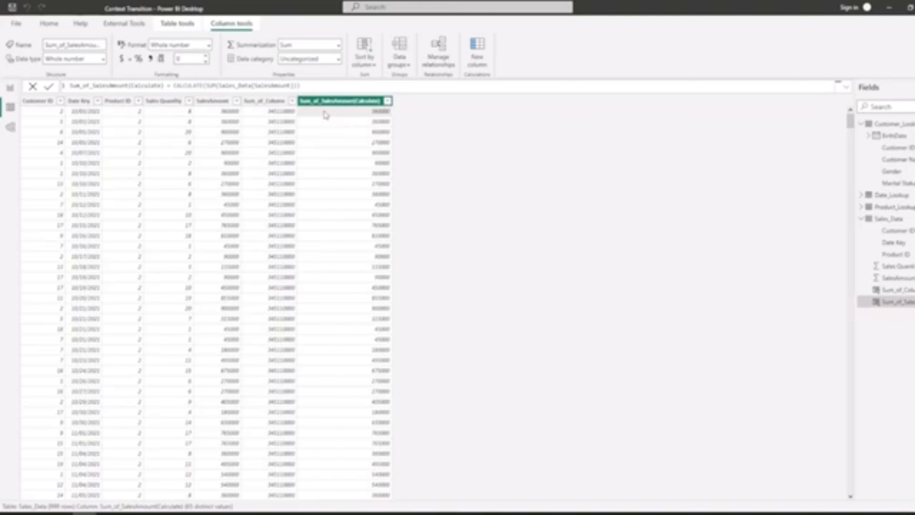
{"action": "left_click", "coordinate": [270, 110]}
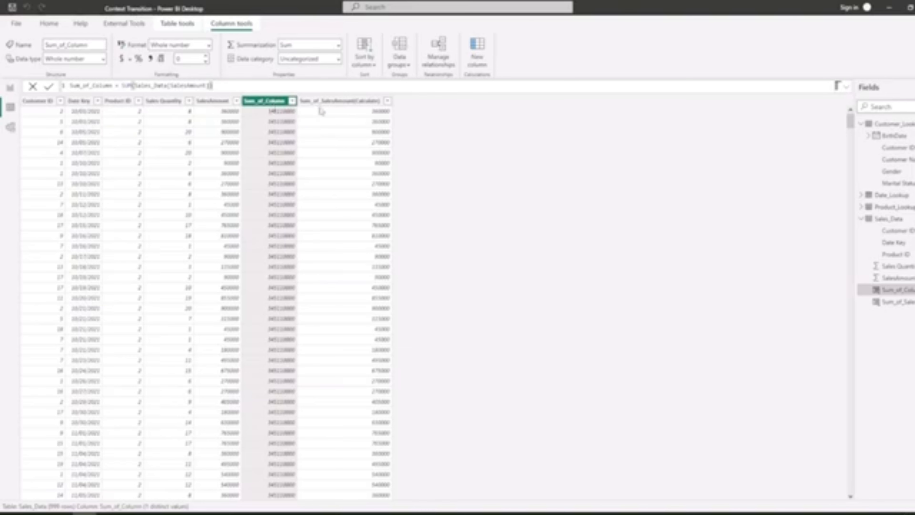
{"action": "left_click", "coordinate": [327, 107]}
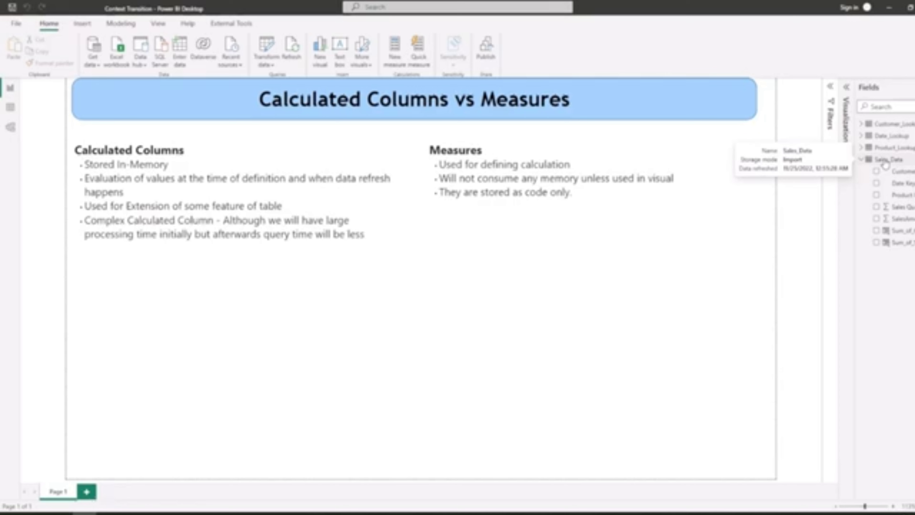
Start a new measure in the Sales_Data table and name it Sum_Sales_Amount(Measure)
{"action": "left_click", "coordinate": [885, 161]}
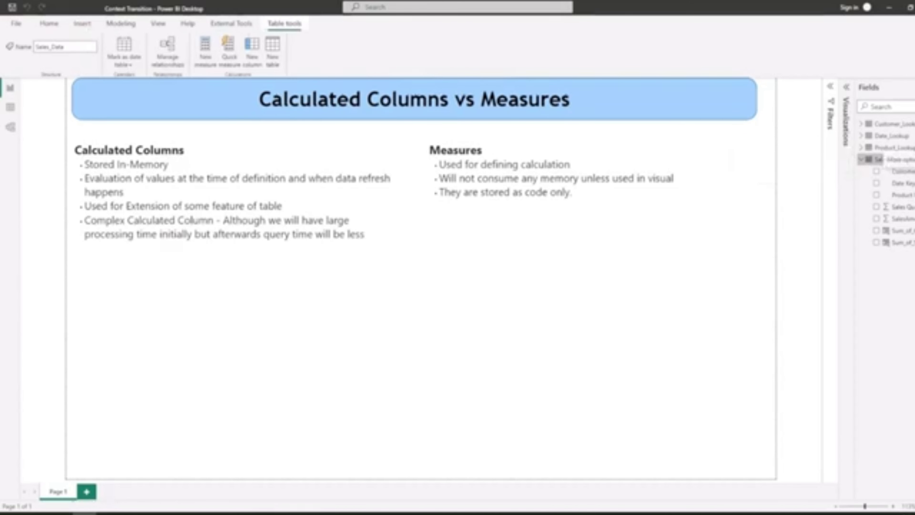
{"action": "left_click", "coordinate": [913, 159]}
{"action": "left_click", "coordinate": [905, 175]}
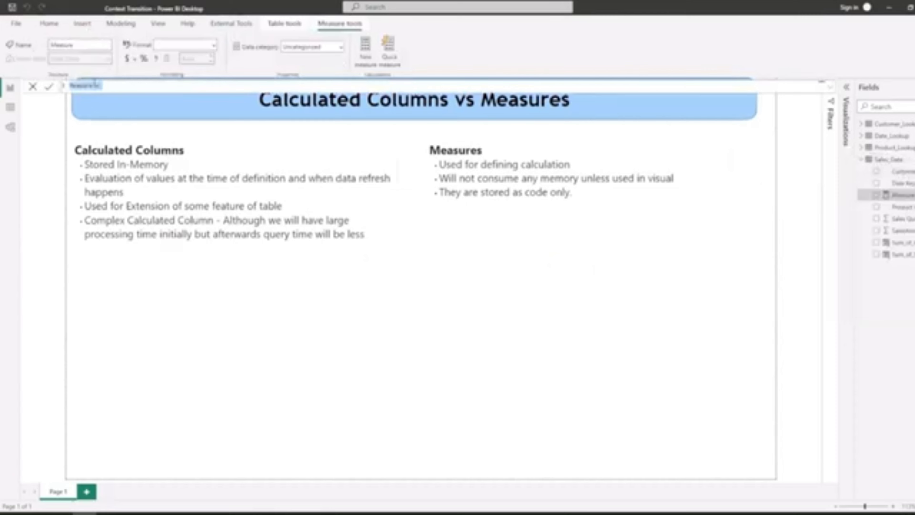
{"action": "left_click", "coordinate": [94, 86]}
{"action": "left_click_drag", "start_coordinate": [93, 86], "coordinate": [70, 86]}
{"action": "left_click", "coordinate": [93, 86]}
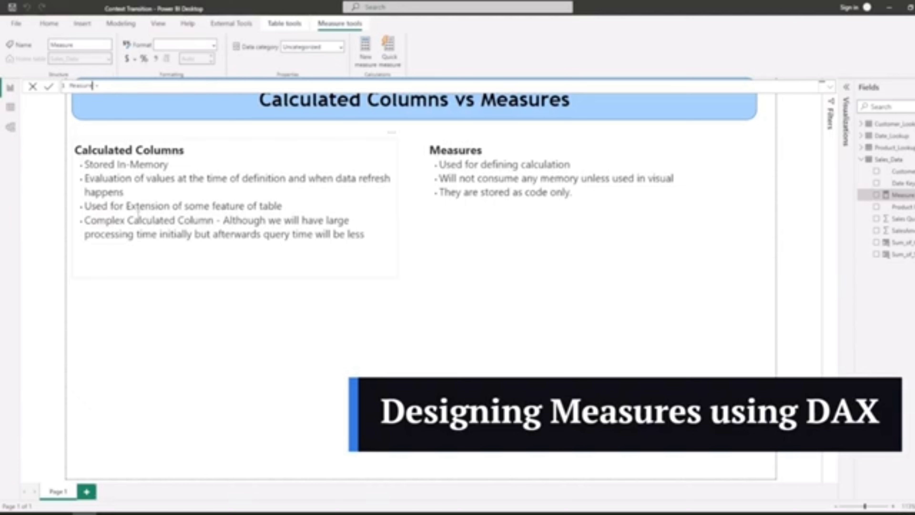
{"action": "key", "text": "BackSpace"}
{"action": "key", "text": "BackSpace"}
{"action": "key", "text": "BackSpace"}
{"action": "key", "text": "BackSpace"}
{"action": "key", "text": "BackSpace"}
{"action": "key", "text": "BackSpace"}
{"action": "key", "text": "BackSpace"}
{"action": "type", "text": "Sal"}
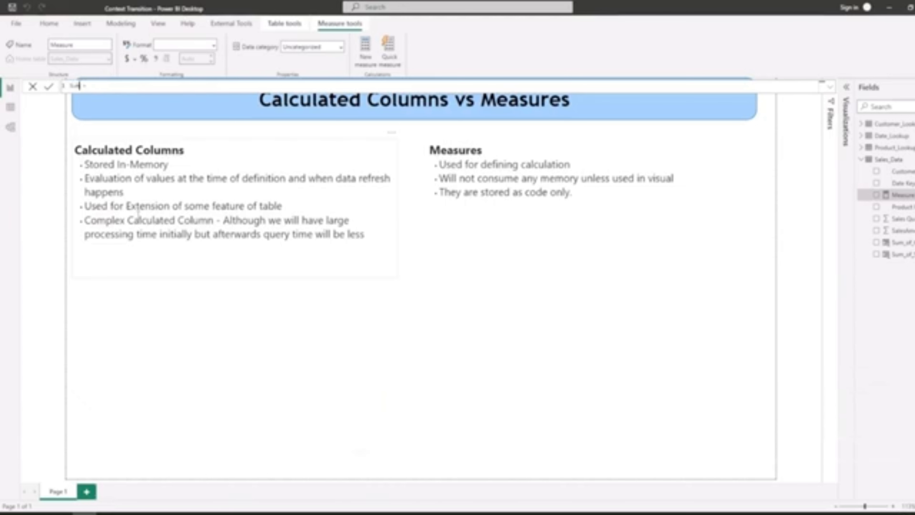
{"action": "type", "text": "_Sales_Amount(Measure)"}
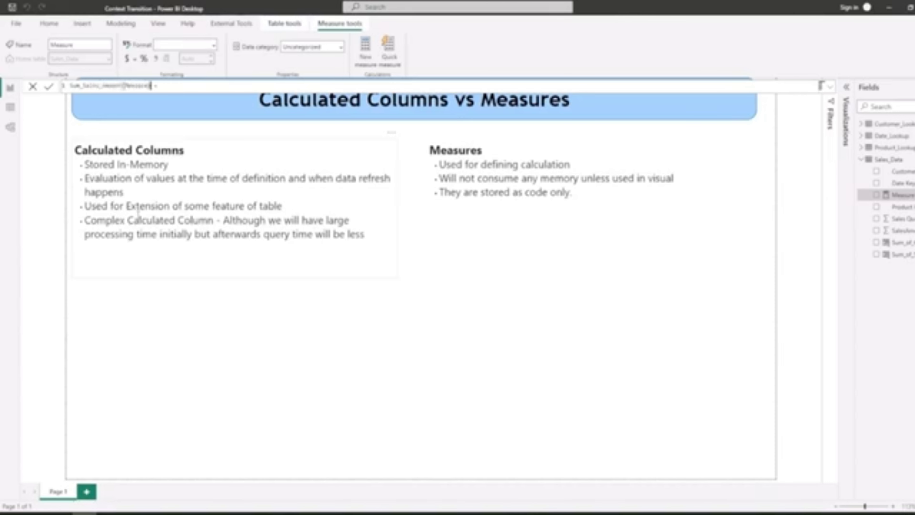
Define the Sum_Sales_Amount(Measure) measure as SUM(Sales_Data[SalesAmount]) and commit the formula
{"action": "key", "text": "Right"}
{"action": "key", "text": "Right"}
{"action": "key", "text": "Right"}
{"action": "type", "text": "sa"}
{"action": "key", "text": "BackSpace"}
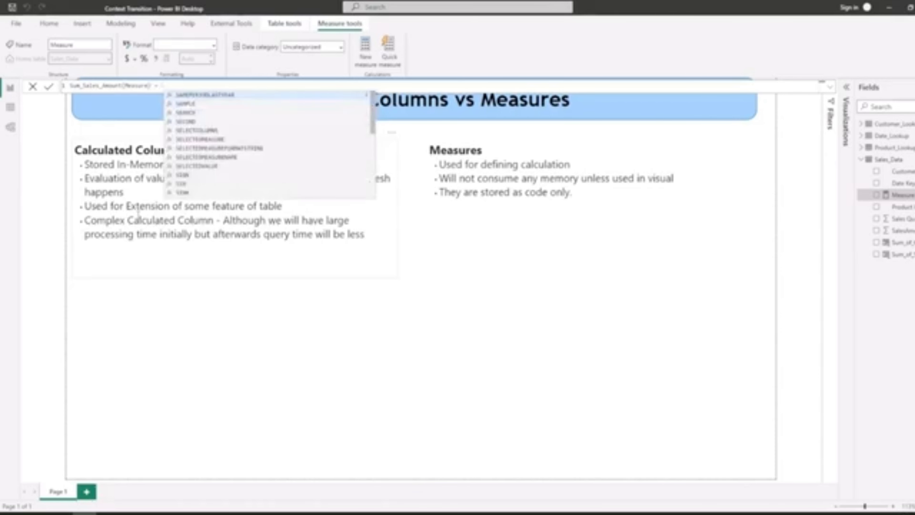
{"action": "type", "text": "um("}
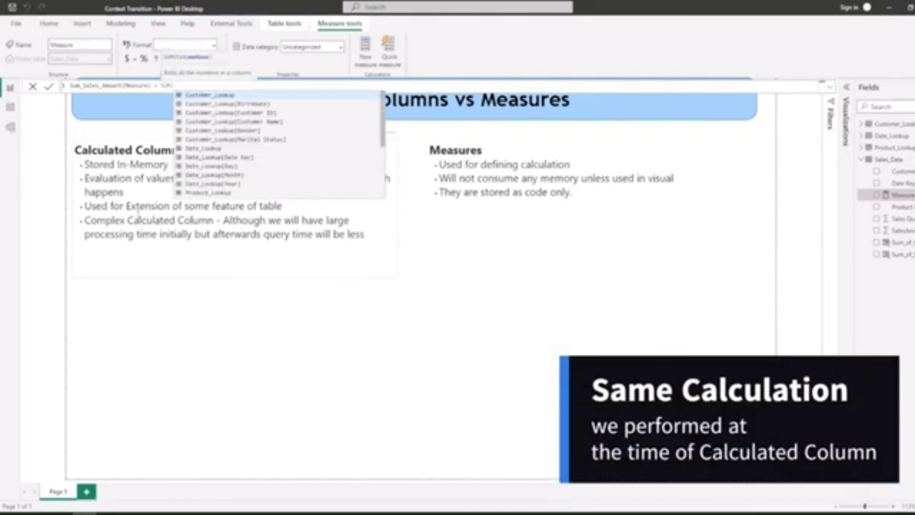
{"action": "type", "text": "Sa"}
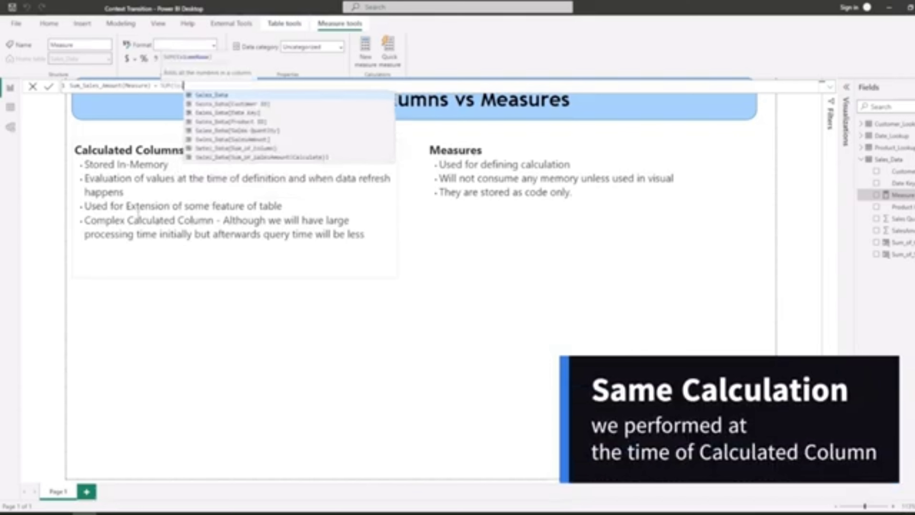
{"action": "key", "text": "Down"}
{"action": "key", "text": "Down"}
{"action": "key", "text": "Down"}
{"action": "key", "text": "Down"}
{"action": "key", "text": "Down"}
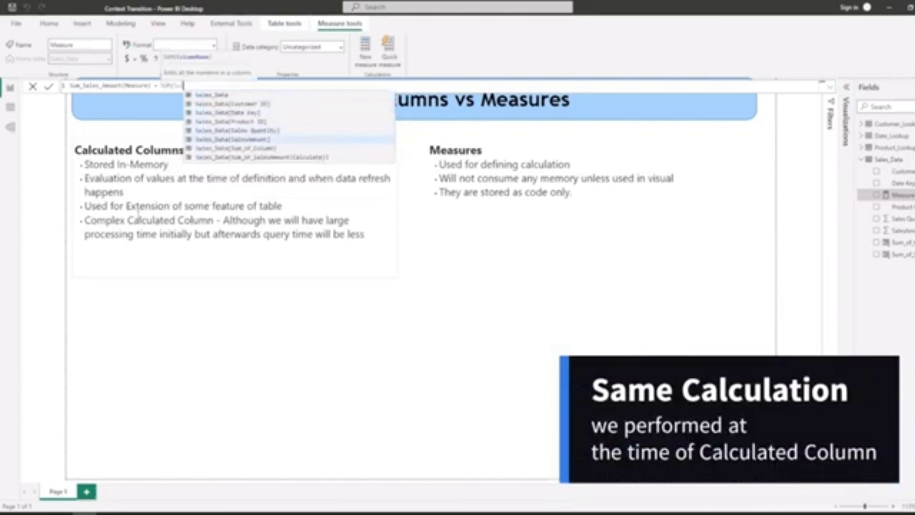
{"action": "key", "text": "Tab"}
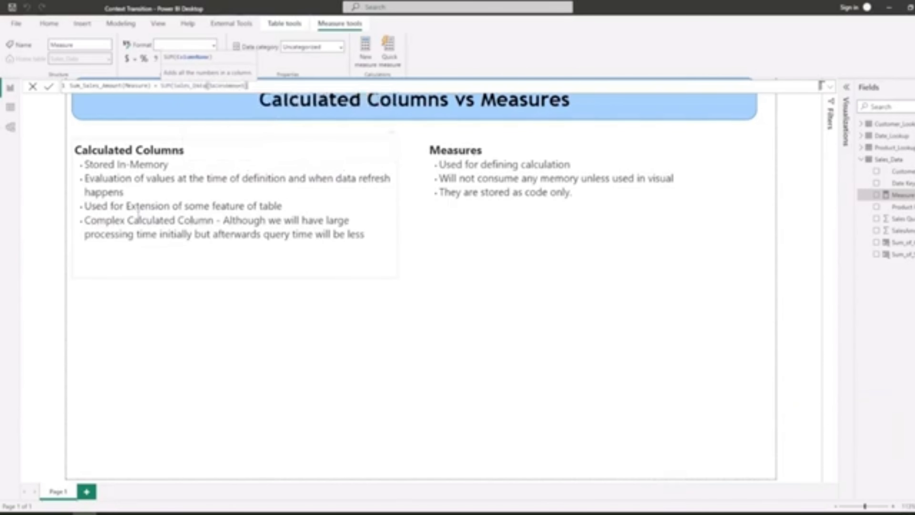
{"action": "type", "text": ")"}
{"action": "key", "text": "Return"}
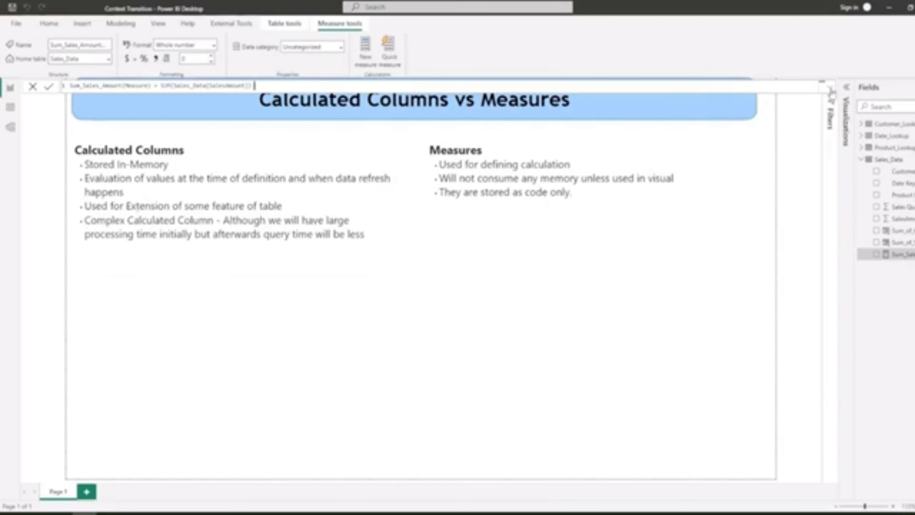
Insert a matrix visual below the notes, shrink it slightly and move it to the middle of the report page
{"action": "left_click", "coordinate": [846, 88]}
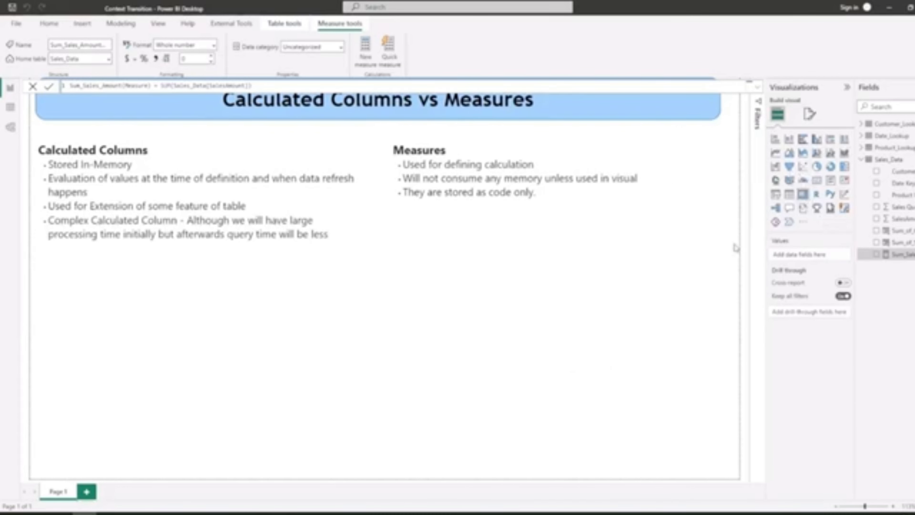
{"action": "left_click", "coordinate": [803, 194]}
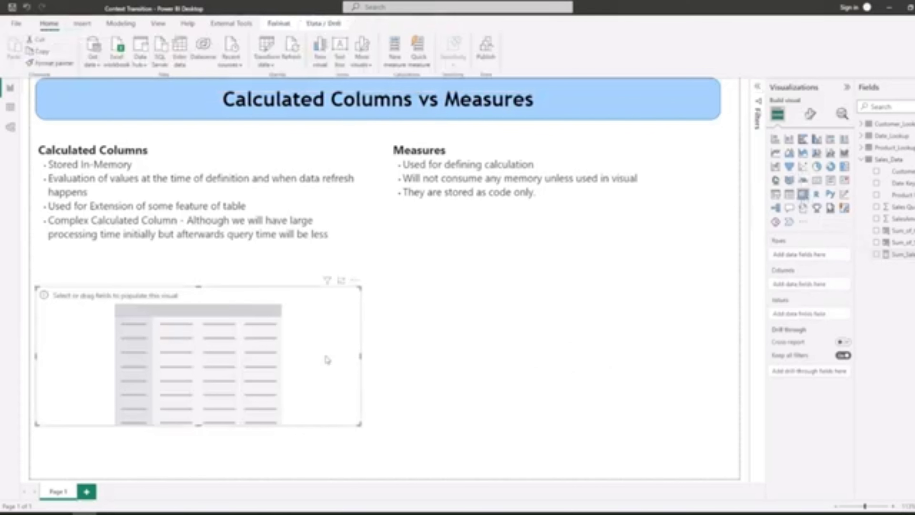
{"action": "left_click_drag", "start_coordinate": [36, 287], "coordinate": [96, 300]}
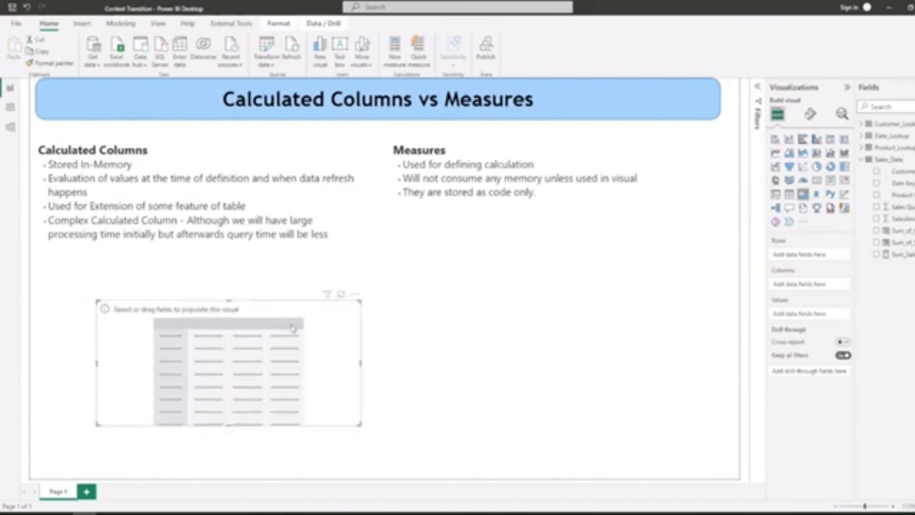
{"action": "left_click_drag", "start_coordinate": [293, 327], "coordinate": [464, 331]}
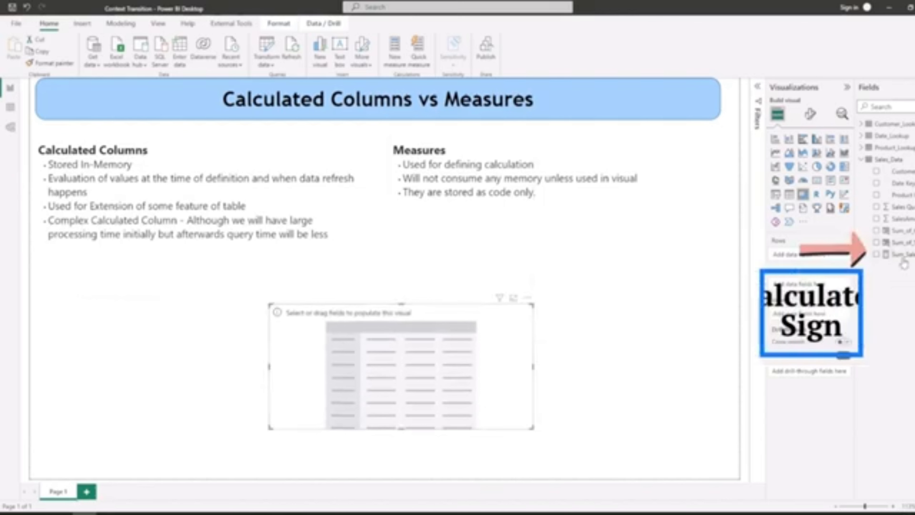
Show Sum_Sales_Amount(Measure) as the matrix values with Customer ID on the rows, and widen the matrix
{"action": "left_click_drag", "start_coordinate": [897, 254], "coordinate": [830, 323]}
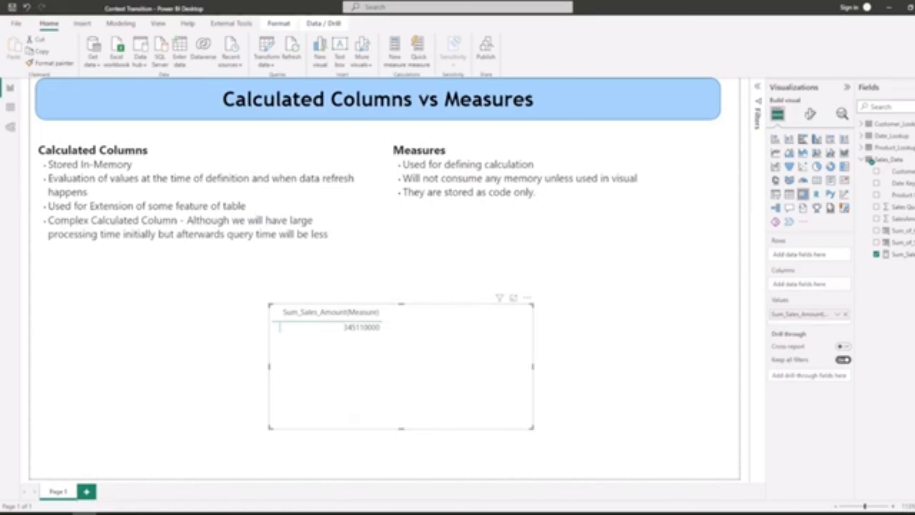
{"action": "left_click", "coordinate": [876, 171]}
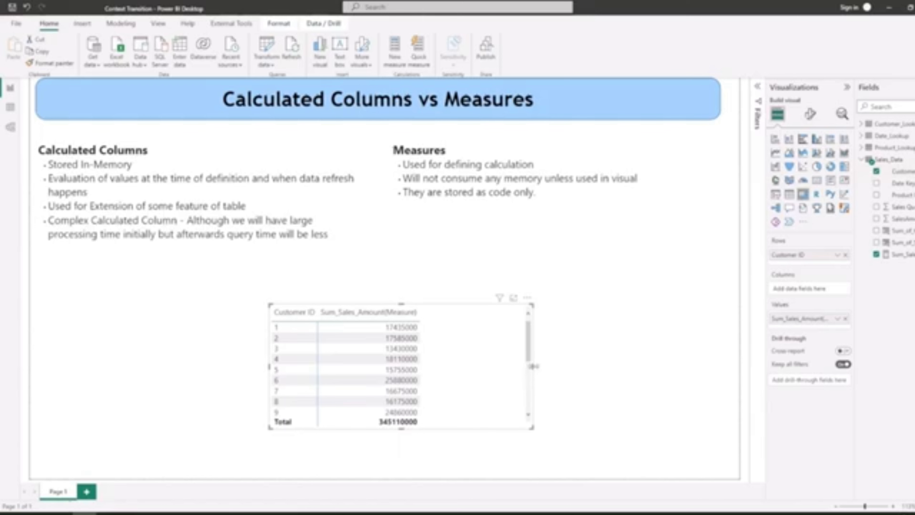
{"action": "left_click_drag", "start_coordinate": [533, 366], "coordinate": [562, 366]}
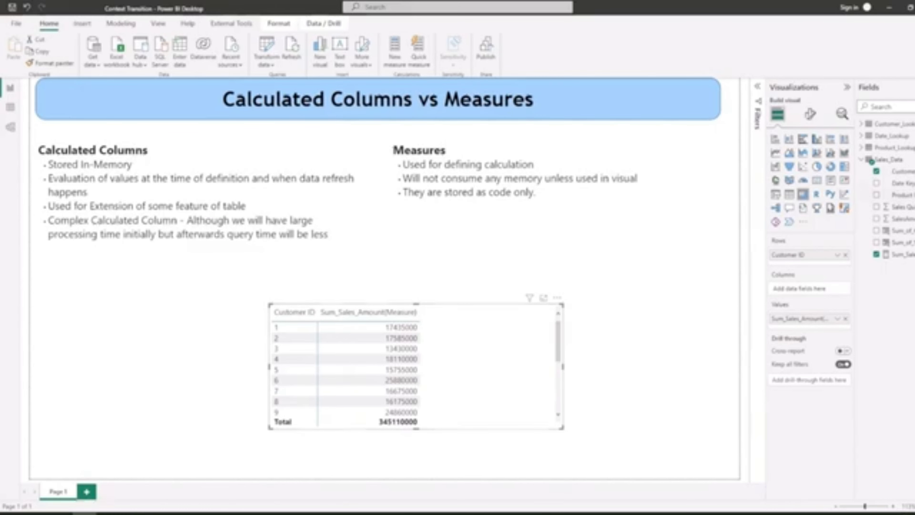
Start another measure in Sales_Data and name it Sum_Sales_Amount(Measure_Calculate)
{"action": "right_click", "coordinate": [897, 160]}
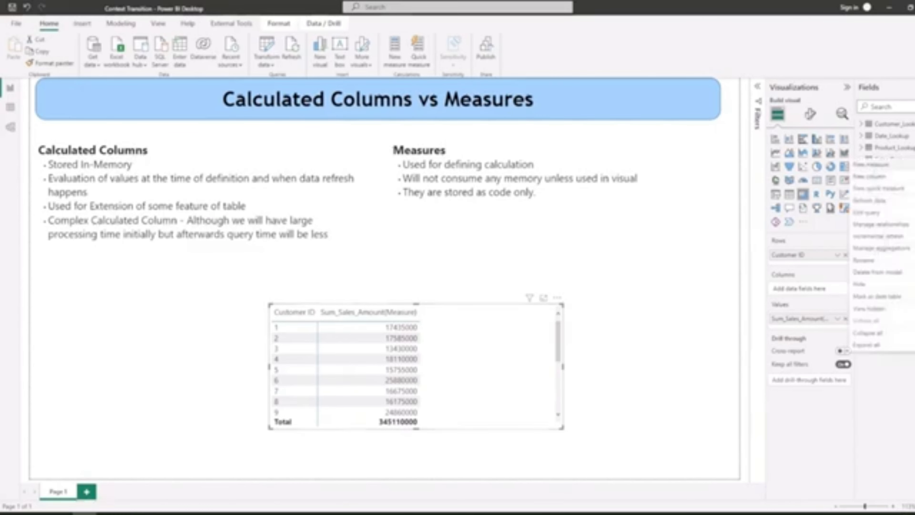
{"action": "key", "text": "Escape"}
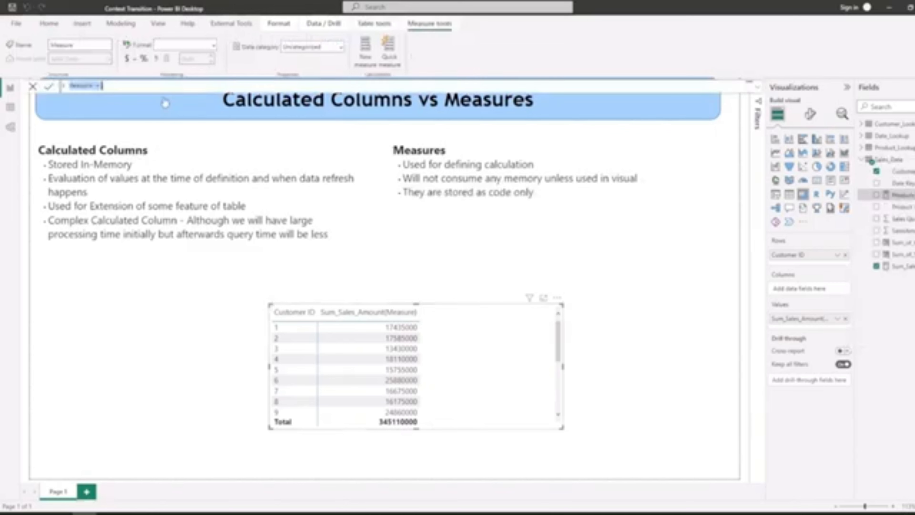
{"action": "left_click", "coordinate": [96, 85]}
{"action": "left_click_drag", "start_coordinate": [96, 85], "coordinate": [61, 93]}
{"action": "type", "text": "Sum_of_Sales1"}
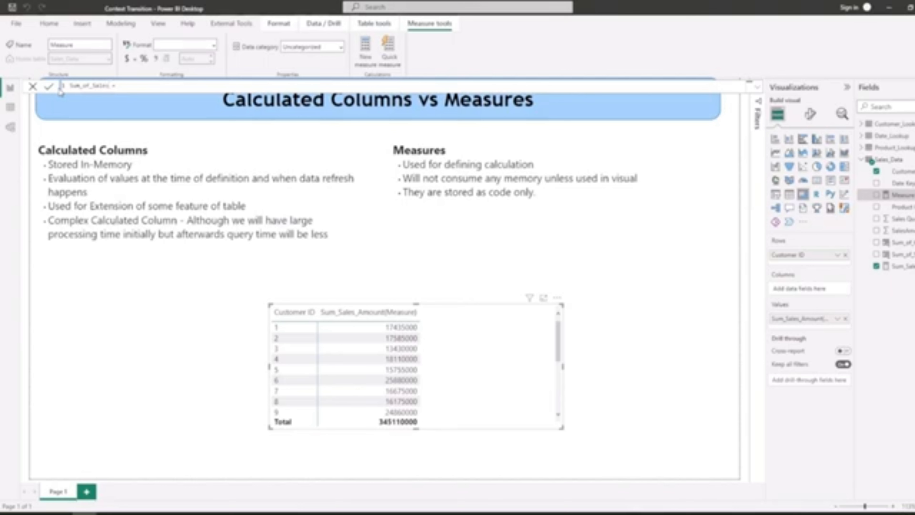
{"action": "key", "text": "BackSpace"}
{"action": "key", "text": "BackSpace"}
{"action": "key", "text": "BackSpace"}
{"action": "key", "text": "BackSpace"}
{"action": "key", "text": "BackSpace"}
{"action": "key", "text": "BackSpace"}
{"action": "key", "text": "BackSpace"}
{"action": "key", "text": "BackSpace"}
{"action": "type", "text": "Sales_Amount(Measure_Calculat"}
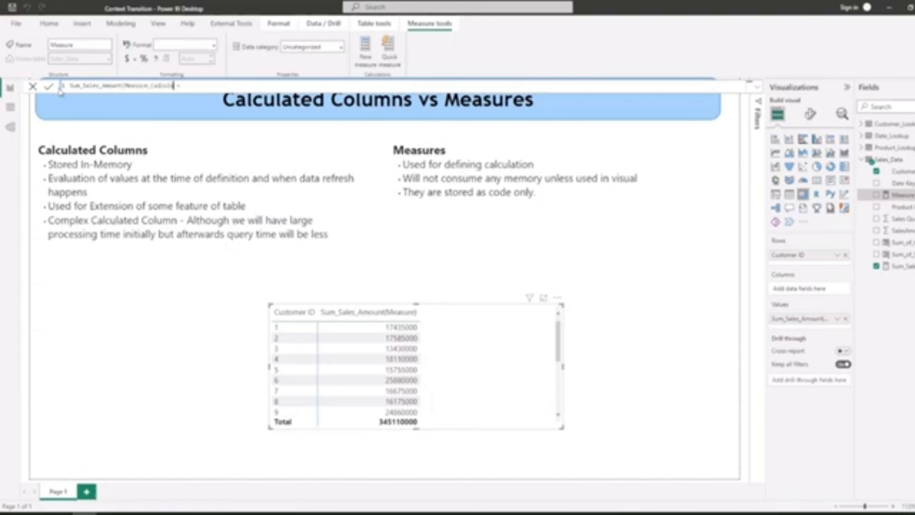
{"action": "type", "text": "ed)"}
Define the Sum_Sales_Amount(Measure_Calculate) measure as CALCULATE(SUM(Sales_Data[SalesAmount])) and commit the formula
{"action": "key", "text": "Right"}
{"action": "key", "text": "Right"}
{"action": "key", "text": "Right"}
{"action": "type", "text": "Sum"}
{"action": "key", "text": "BackSpace"}
{"action": "key", "text": "BackSpace"}
{"action": "key", "text": "BackSpace"}
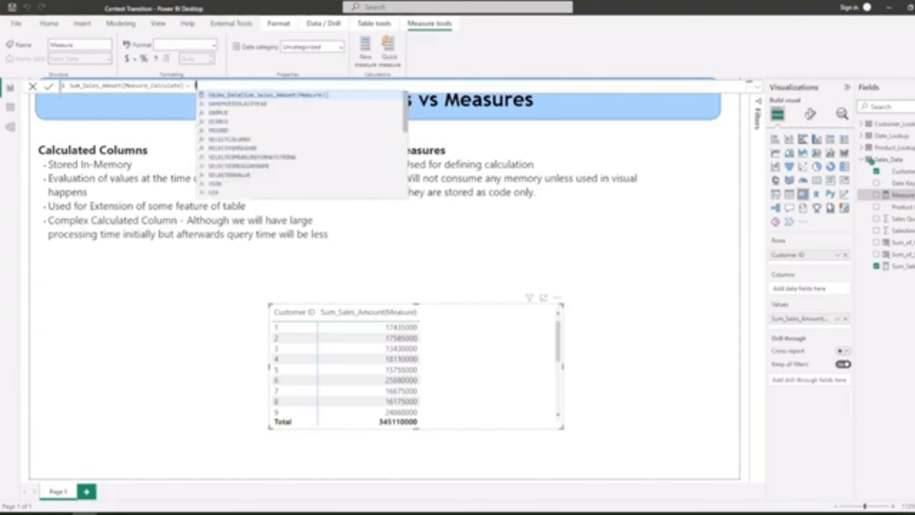
{"action": "type", "text": "c"}
{"action": "key", "text": "Tab"}
{"action": "type", "text": "s"}
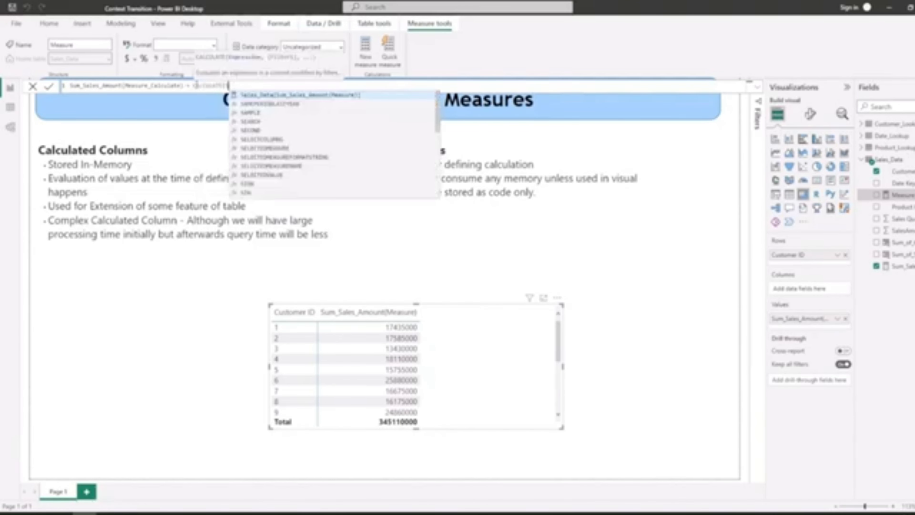
{"action": "type", "text": "um"}
{"action": "key", "text": "Tab"}
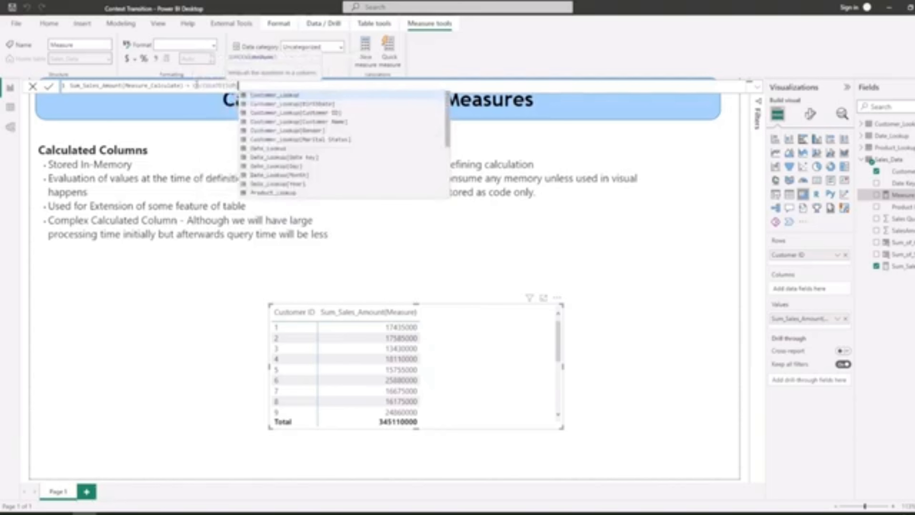
{"action": "type", "text": "sal"}
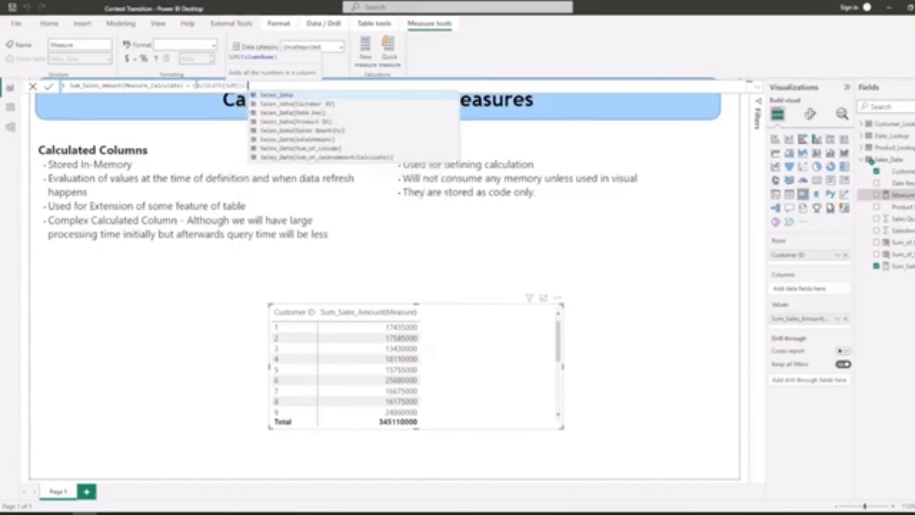
{"action": "key", "text": "Down"}
{"action": "key", "text": "Down"}
{"action": "key", "text": "Down"}
{"action": "key", "text": "Down"}
{"action": "key", "text": "Down"}
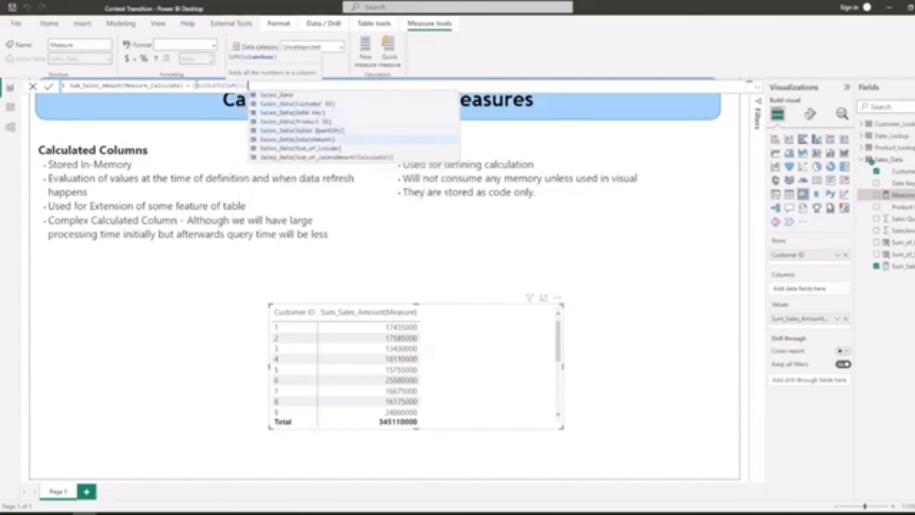
{"action": "key", "text": "Tab"}
{"action": "type", "text": "))"}
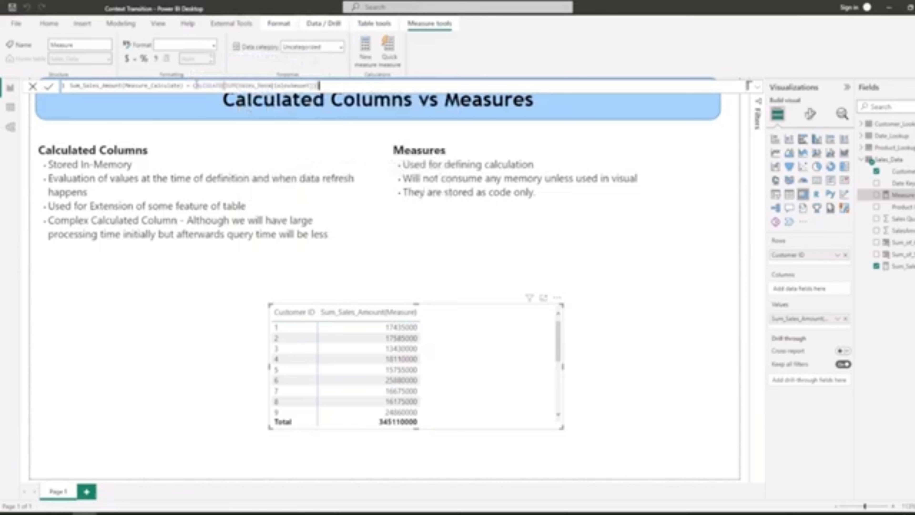
{"action": "key", "text": "Return"}
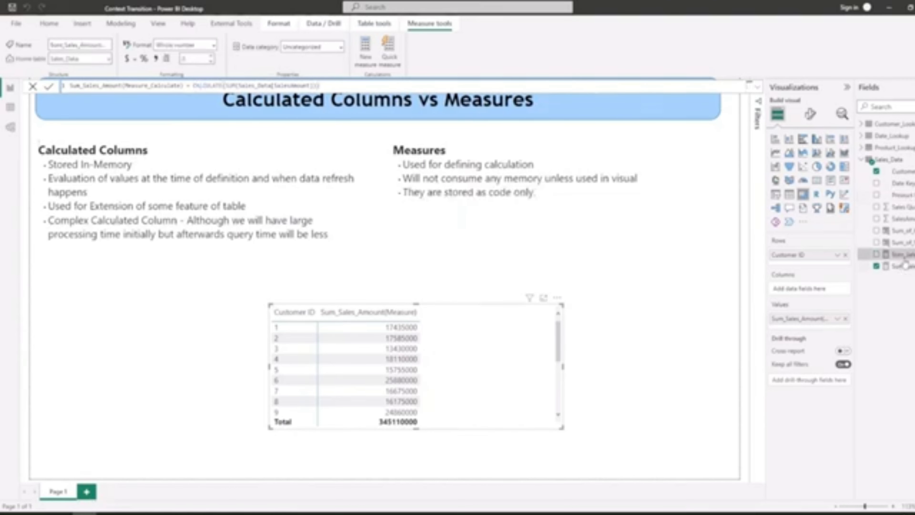
Add Sum_Sales_Amount(Measure_Calculate) to the values of a widened matrix and sort it by Sum_Sales_Amount(Measure) in descending order
{"action": "left_click_drag", "start_coordinate": [901, 255], "coordinate": [767, 334]}
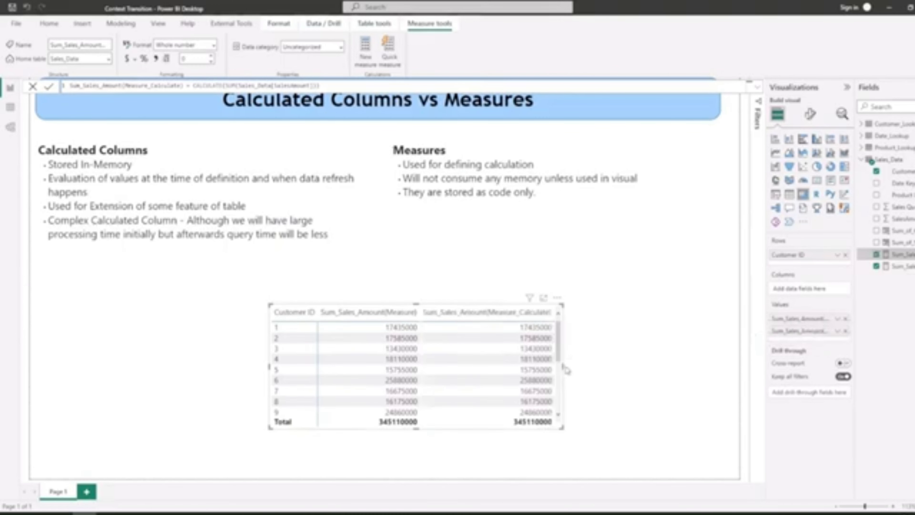
{"action": "left_click_drag", "start_coordinate": [564, 369], "coordinate": [598, 369]}
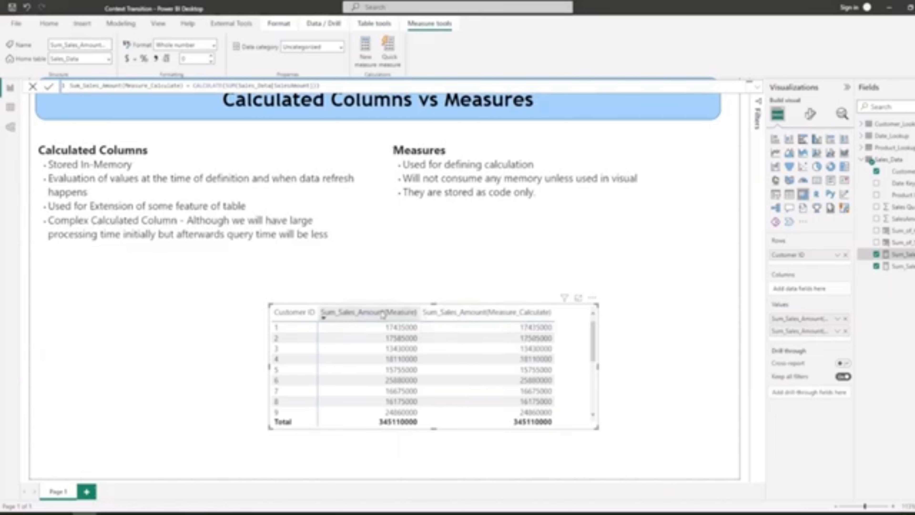
{"action": "left_click", "coordinate": [383, 315]}
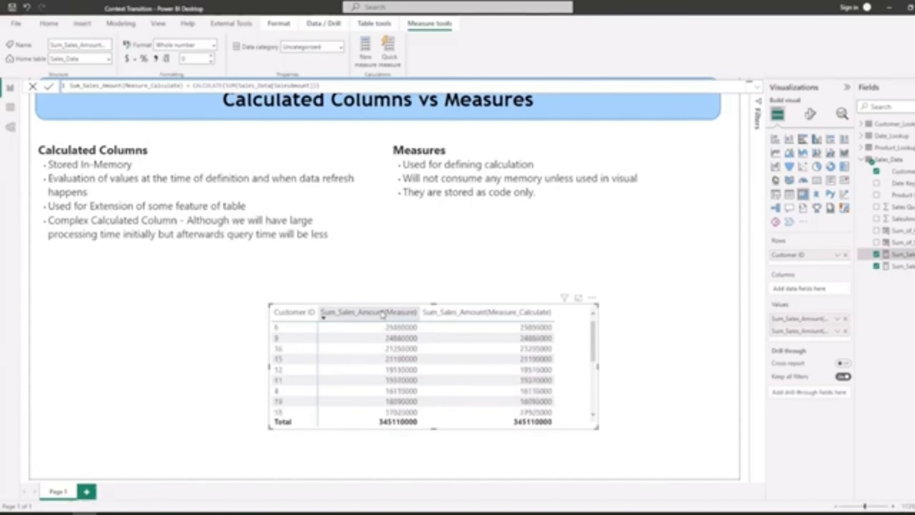